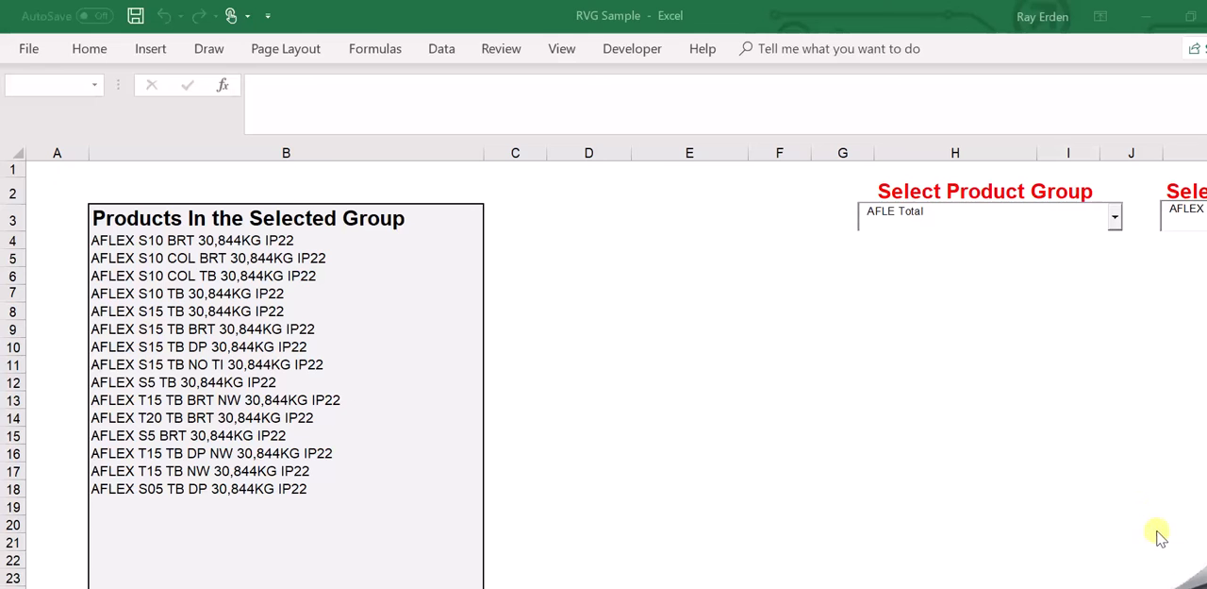
Review the product group choices, then select AFLEX S15 TB NO TI 30,844KG IP22 as the individual product.
scroll(889, 501, right, 5)
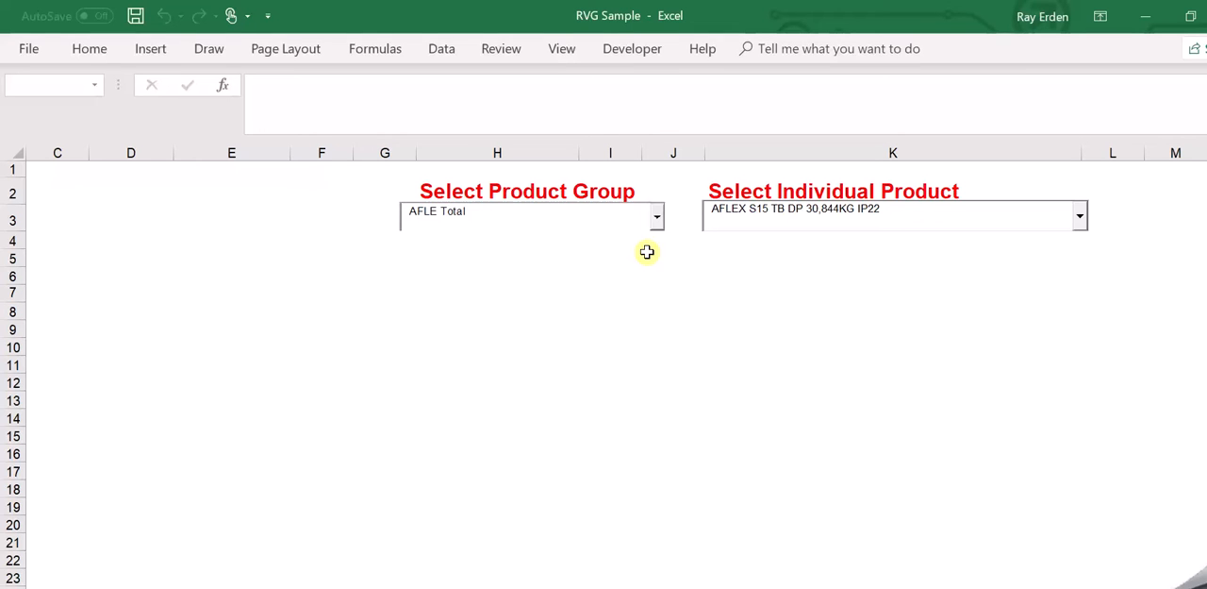
click(658, 219)
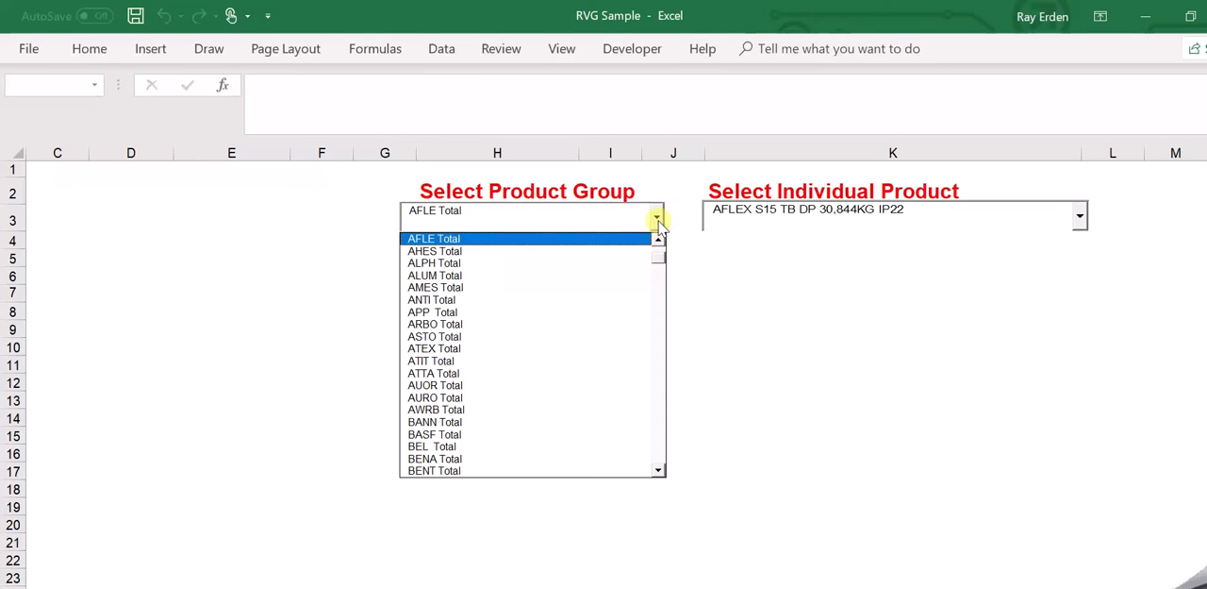
click(658, 221)
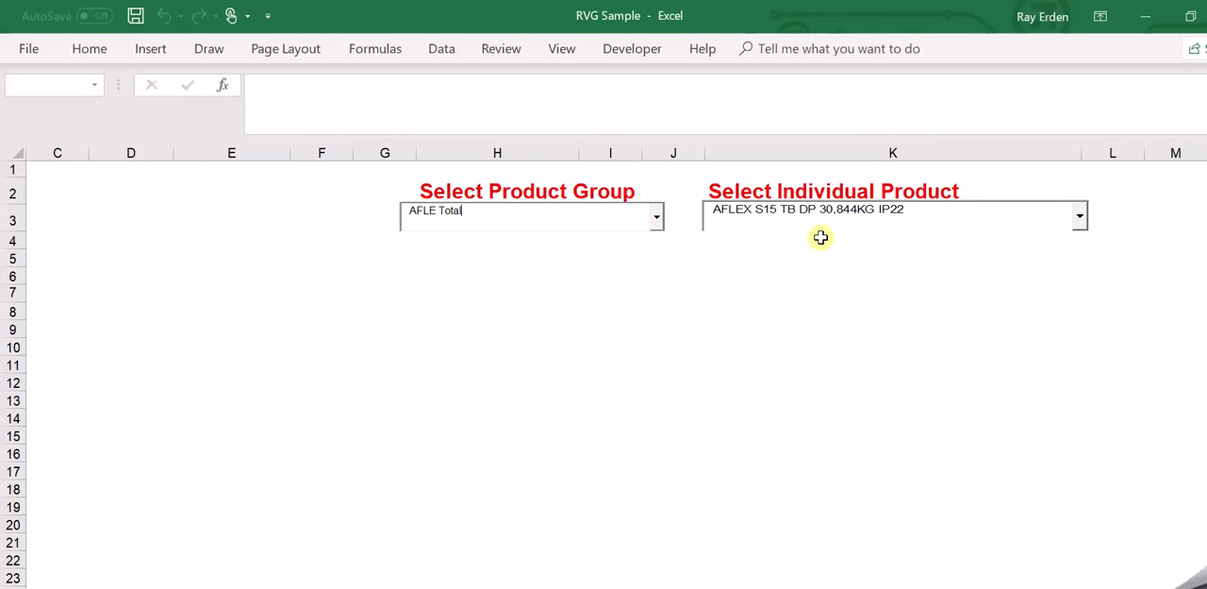
click(1080, 217)
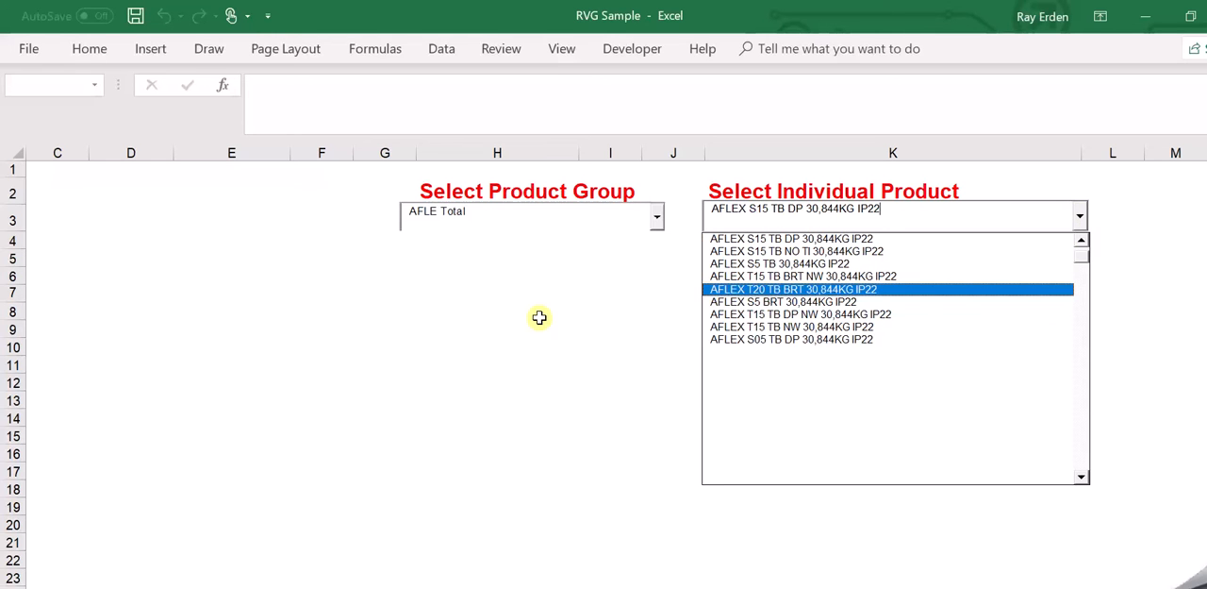
click(726, 251)
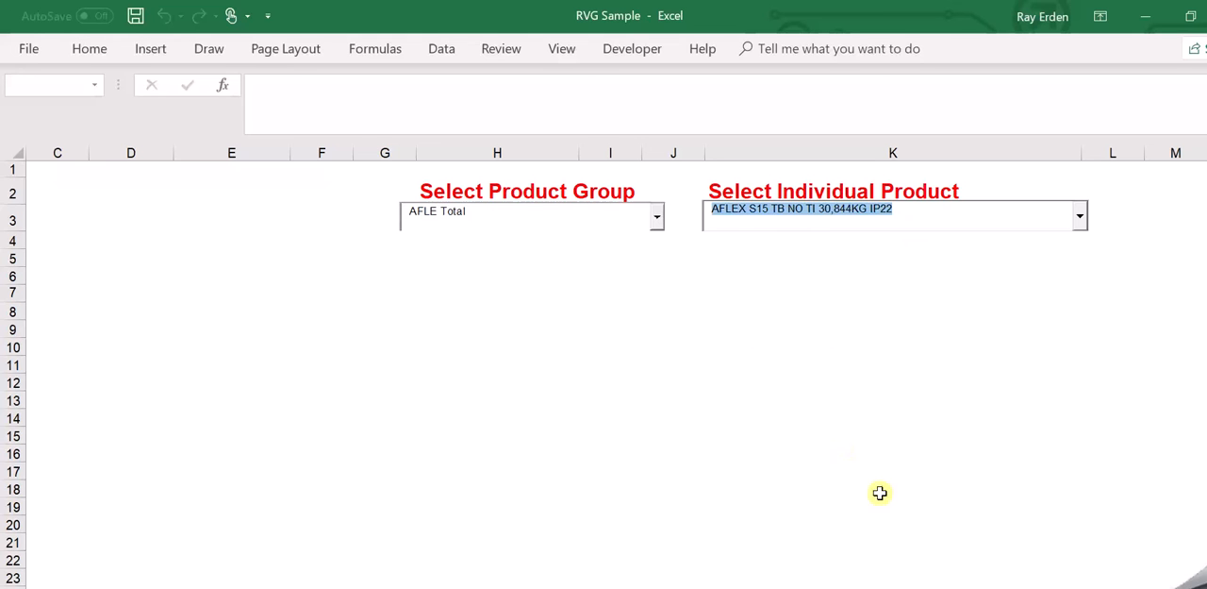
Inspect the array formula behind the first listed product in cell B4.
scroll(616, 377, left, 2)
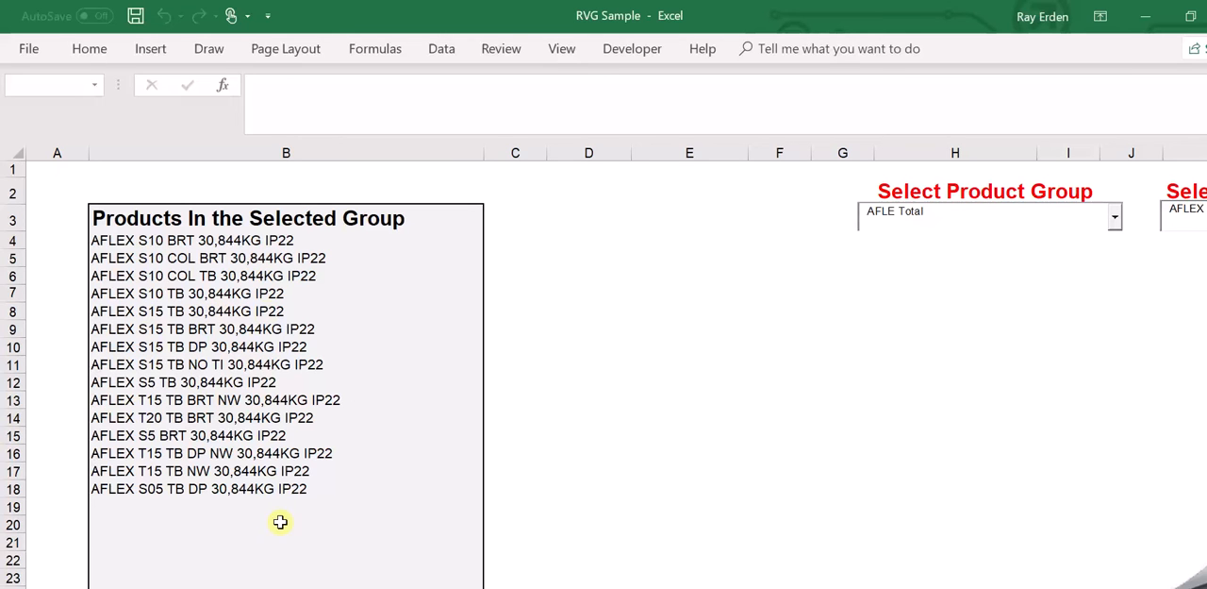
click(217, 243)
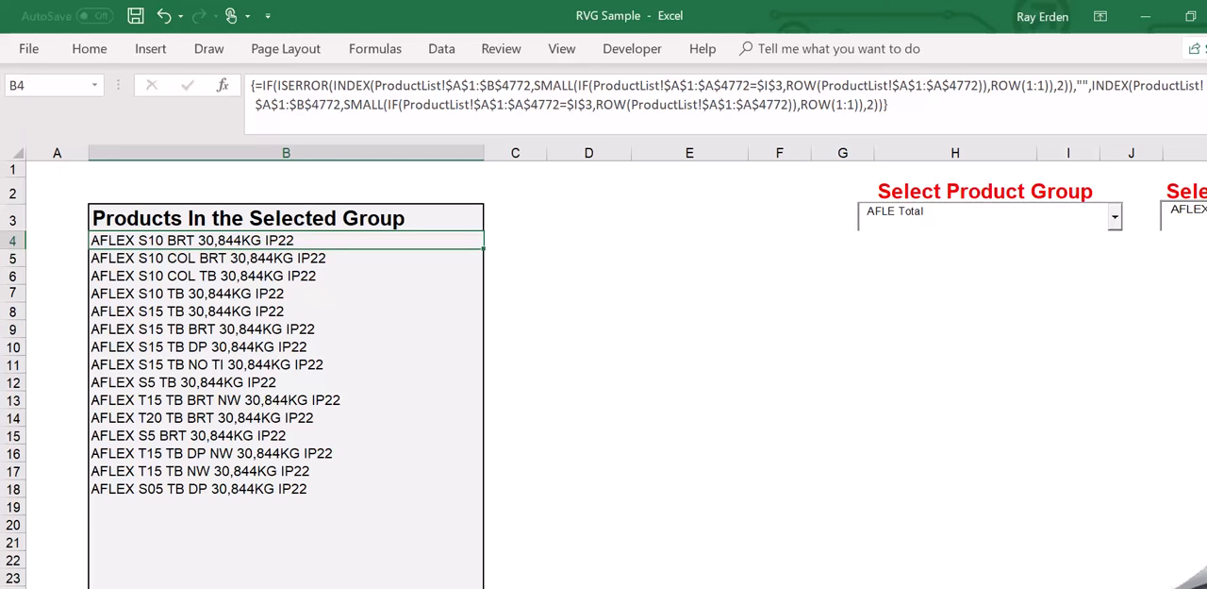
On the next sheet, compare the AFLE group code in A50 with the AFLEX product names in column B.
key(ctrl+Page_Down)
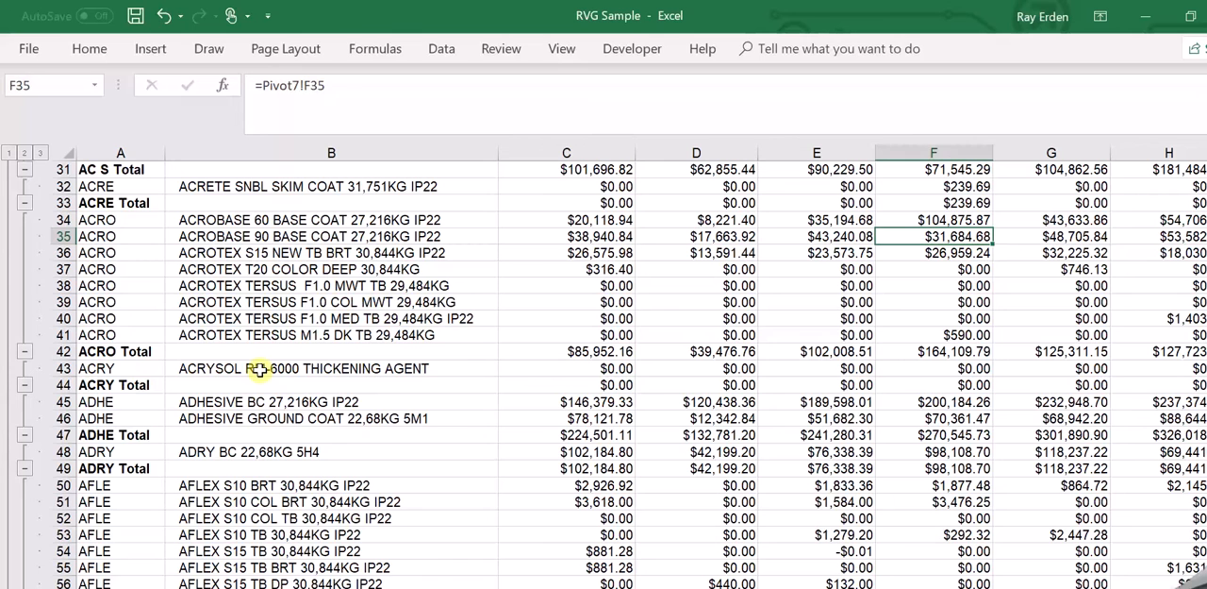
click(153, 486)
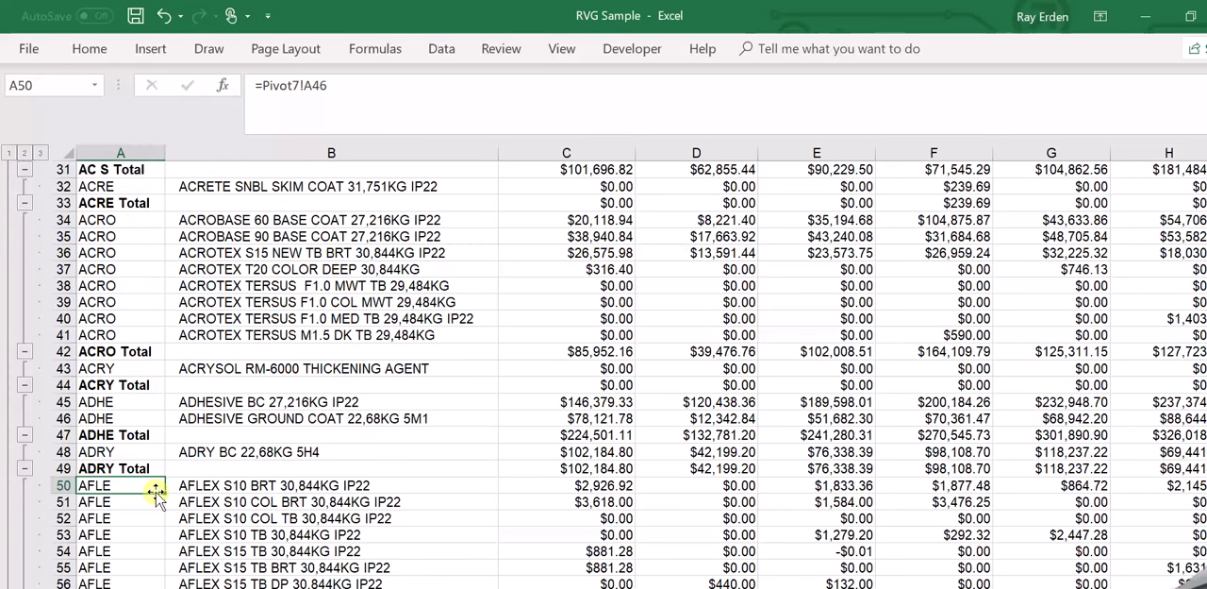
key(Right)
key(Down)
key(Down)
key(Down)
key(Up)
key(Up)
key(Up)
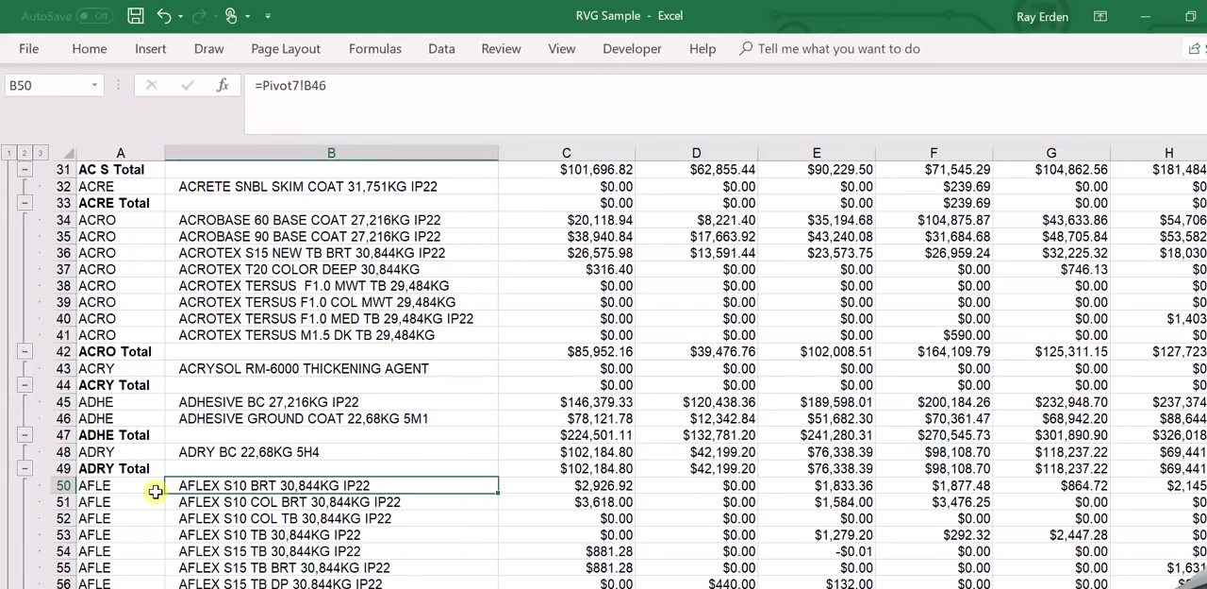
key(Left)
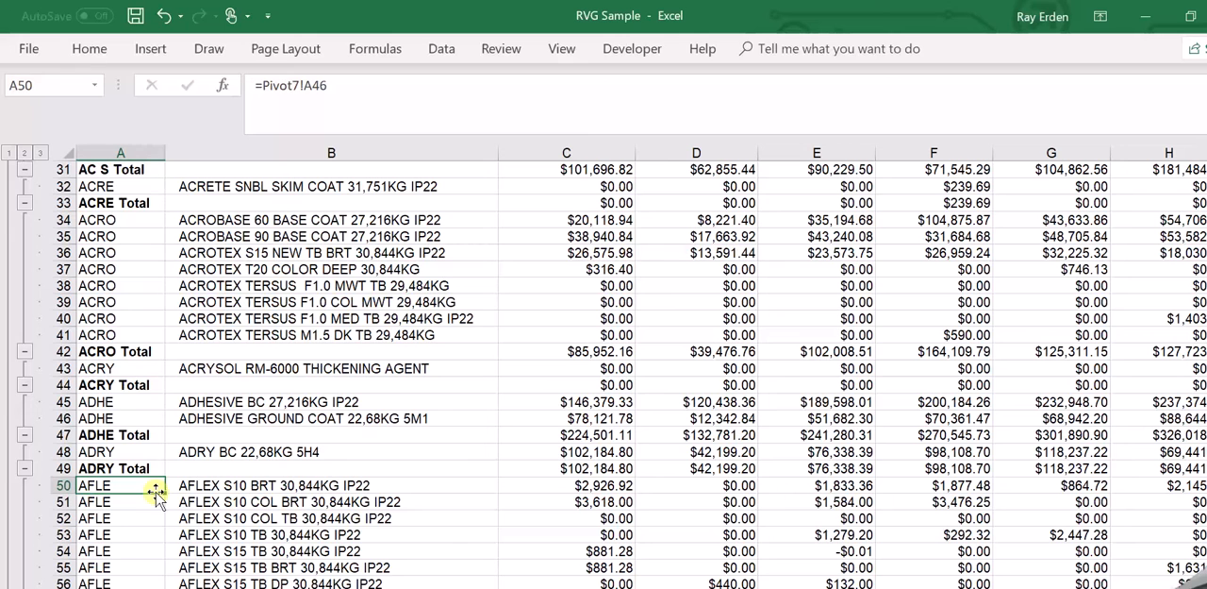
key(Right)
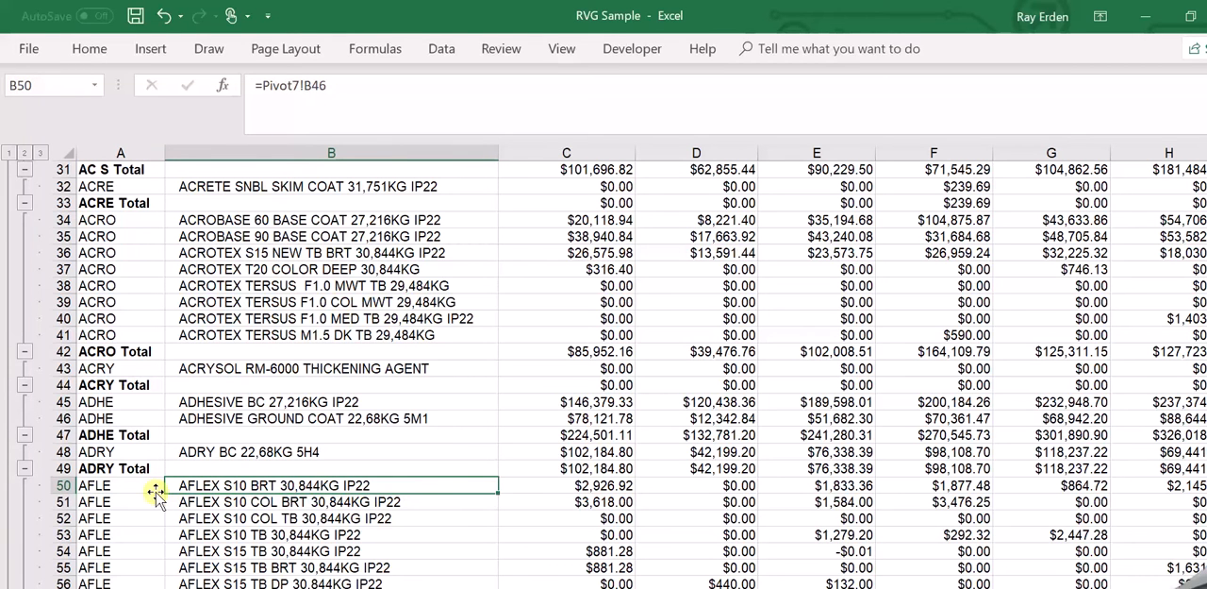
key(Left)
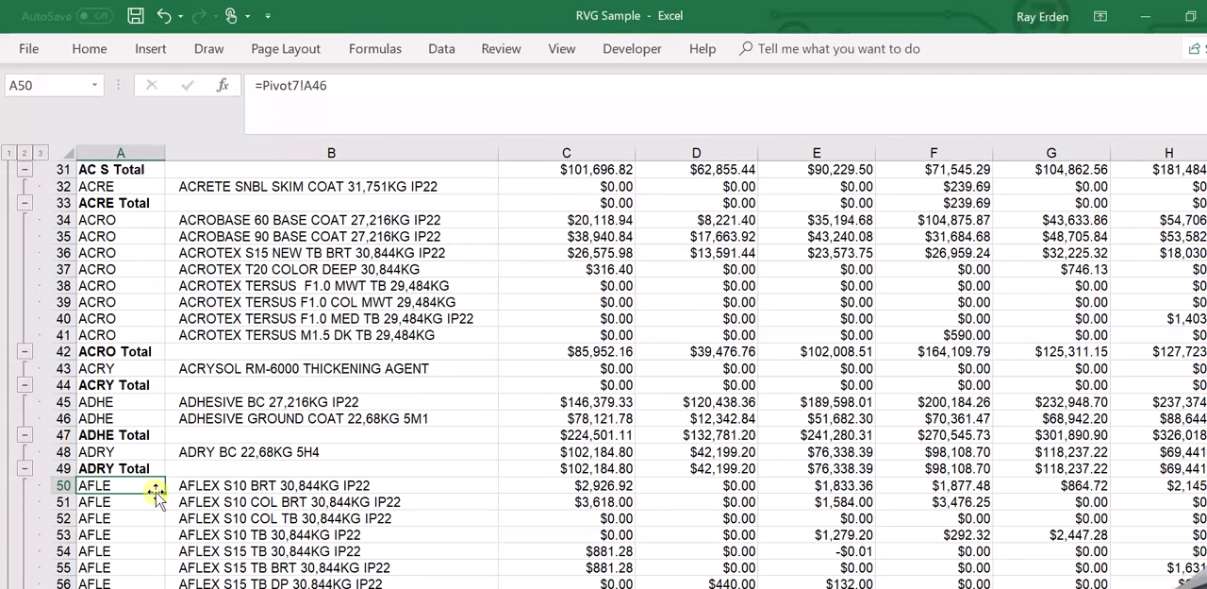
Examine the amounts in C50 and D50 for AFLEX S10 BRT and the AFLE group codes down to A53.
key(Right)
key(Right)
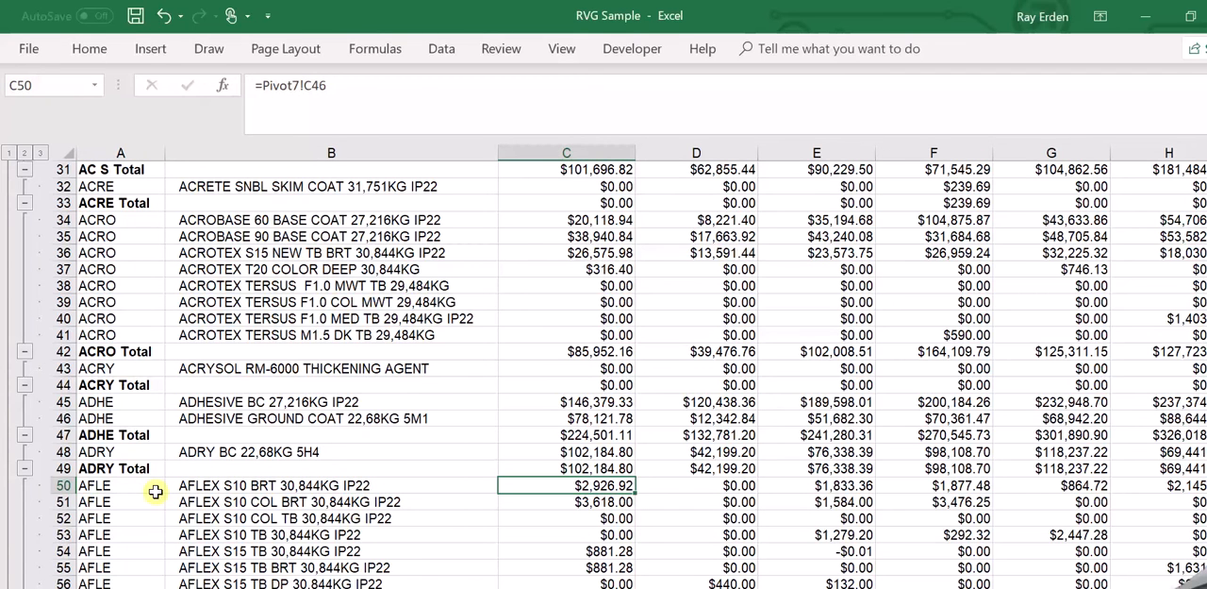
key(Right)
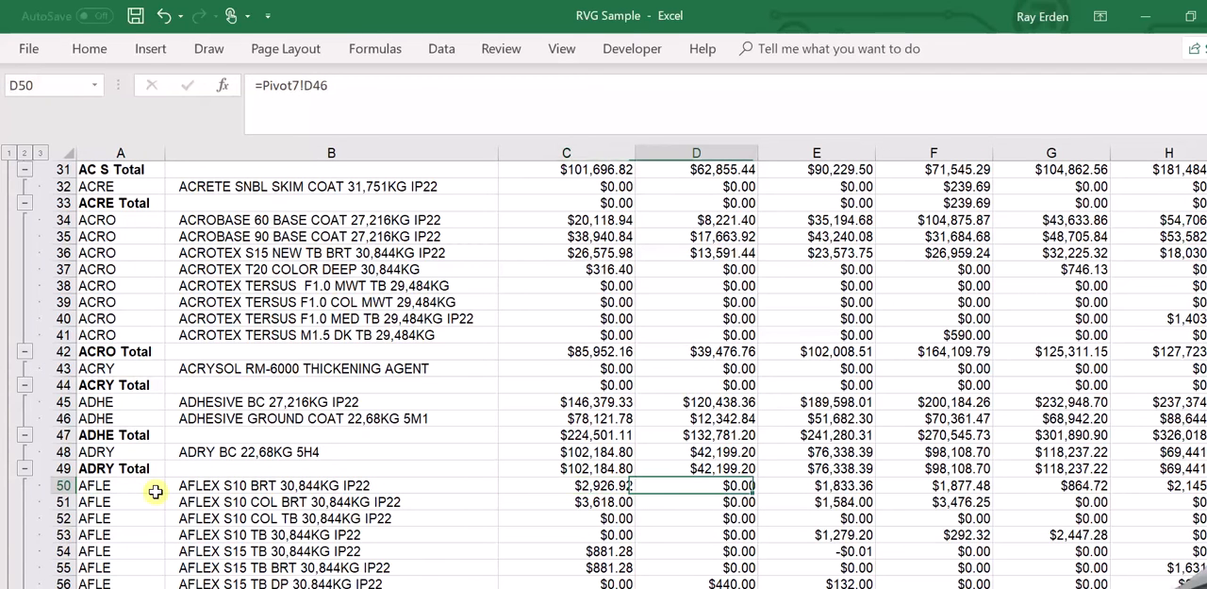
key(Left)
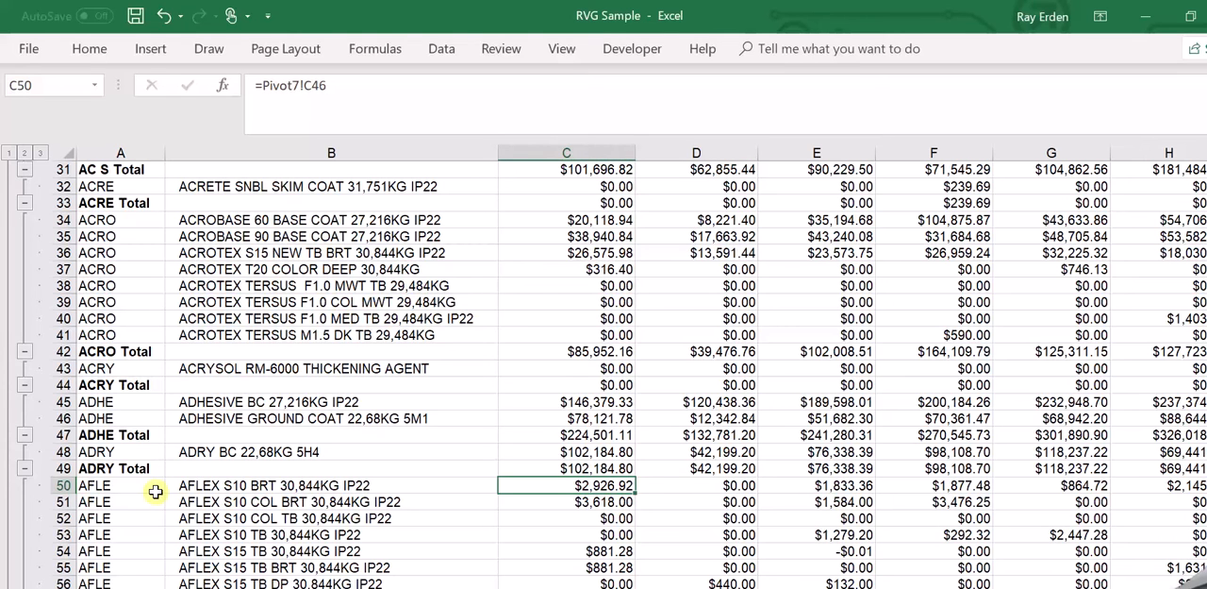
key(Left)
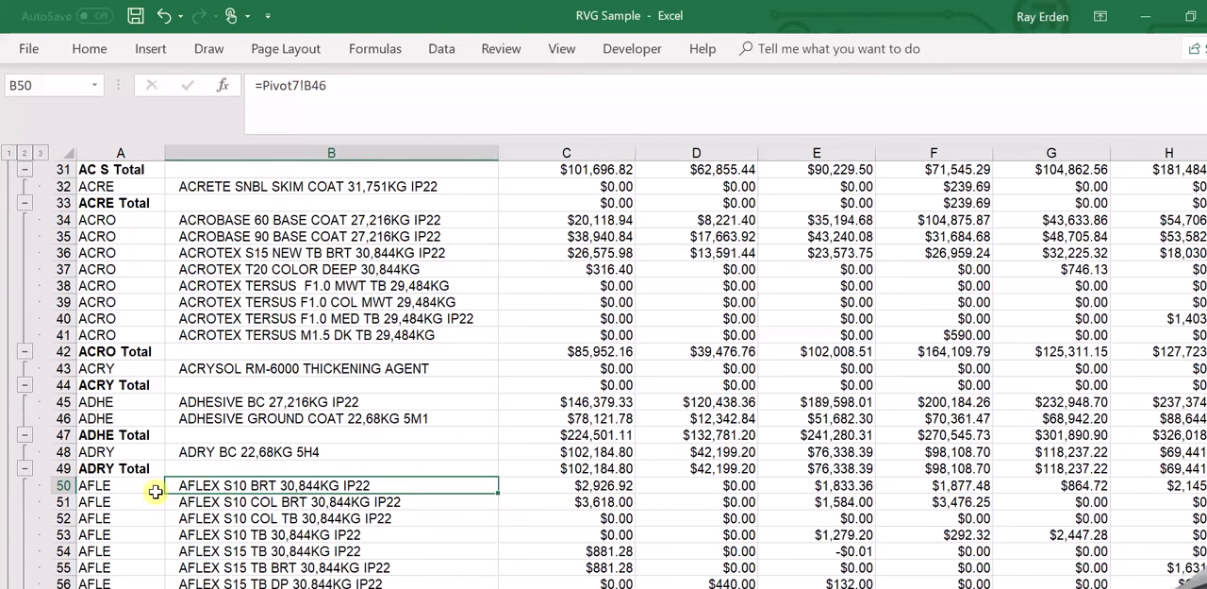
key(Left)
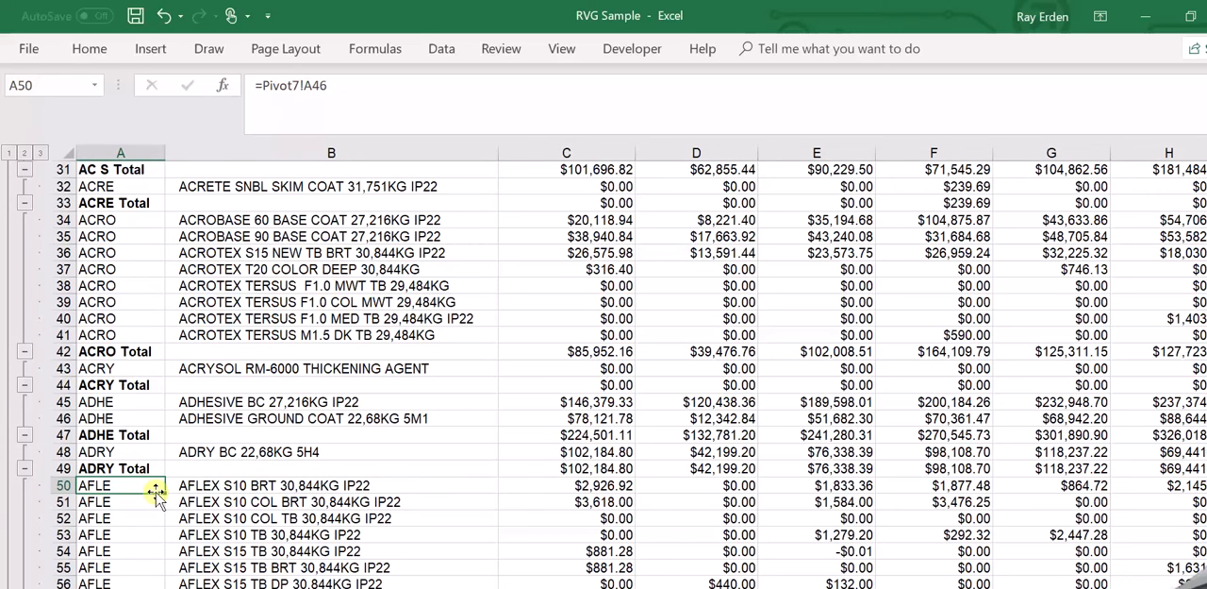
key(Down)
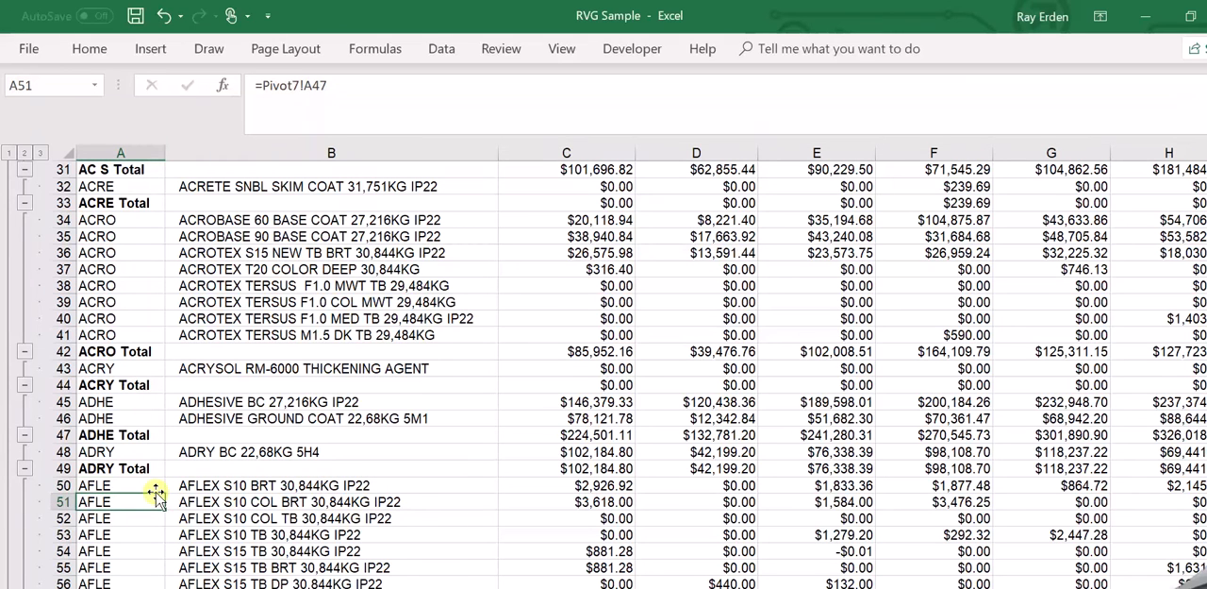
key(Down)
key(Down)
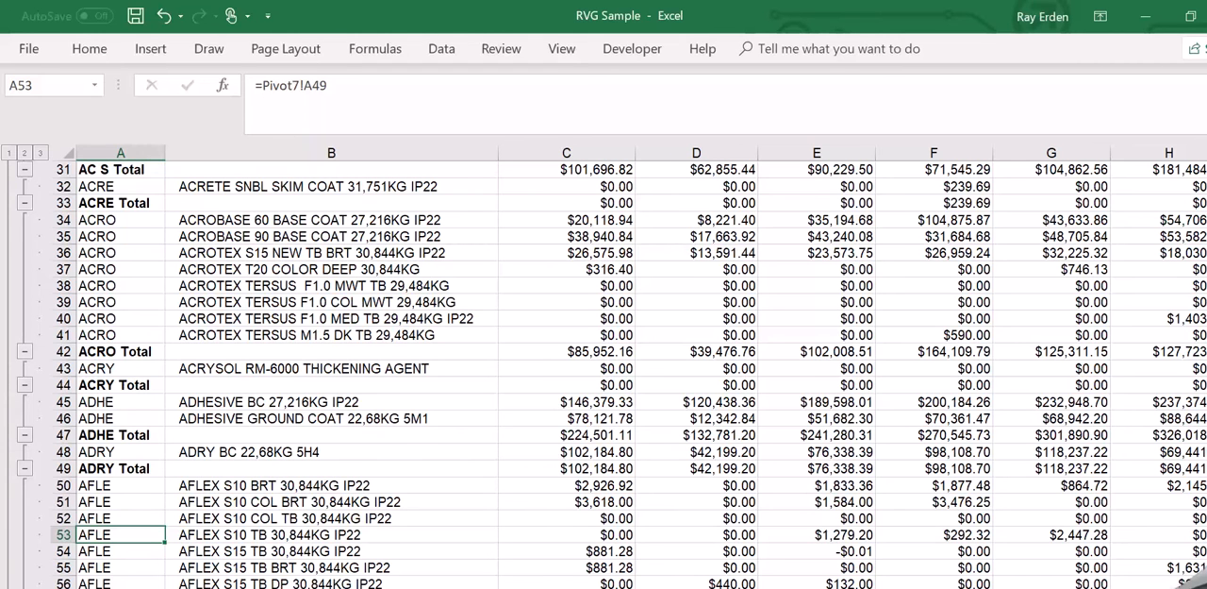
Return to the product selection sheet and re-enter the unchanged formula in B4 as an array formula.
key(ctrl+Page_Up)
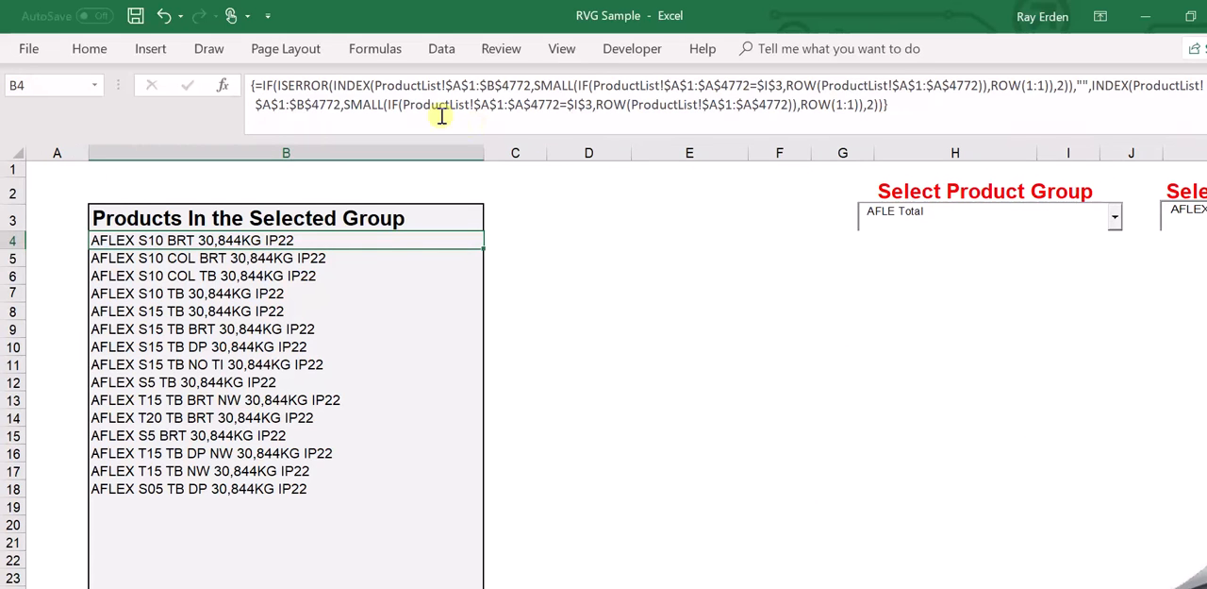
click(420, 100)
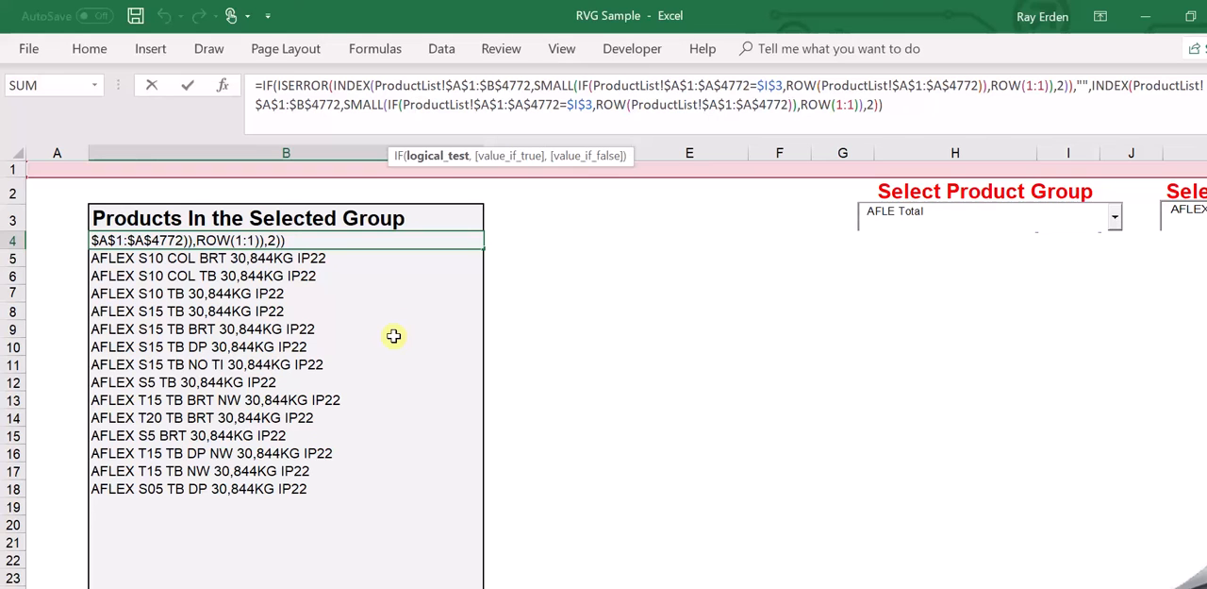
key(ctrl+shift+Return)
key(Up)
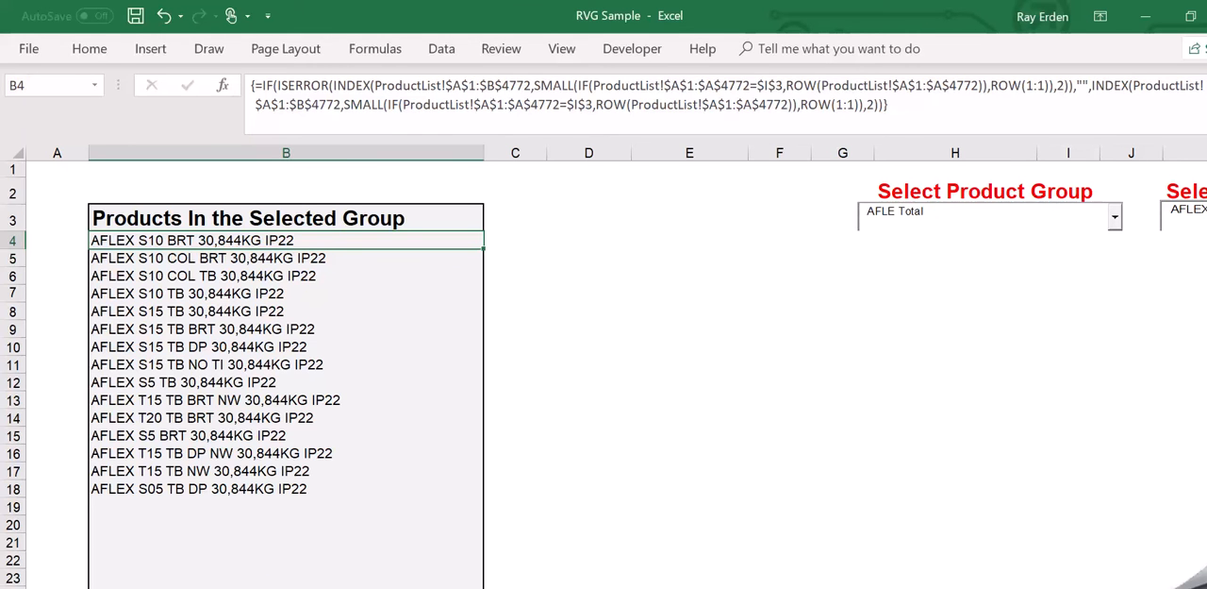
On the data sheet, examine the product name, group code and first amount for AFLEX S10 BRT in row 50.
click(277, 585)
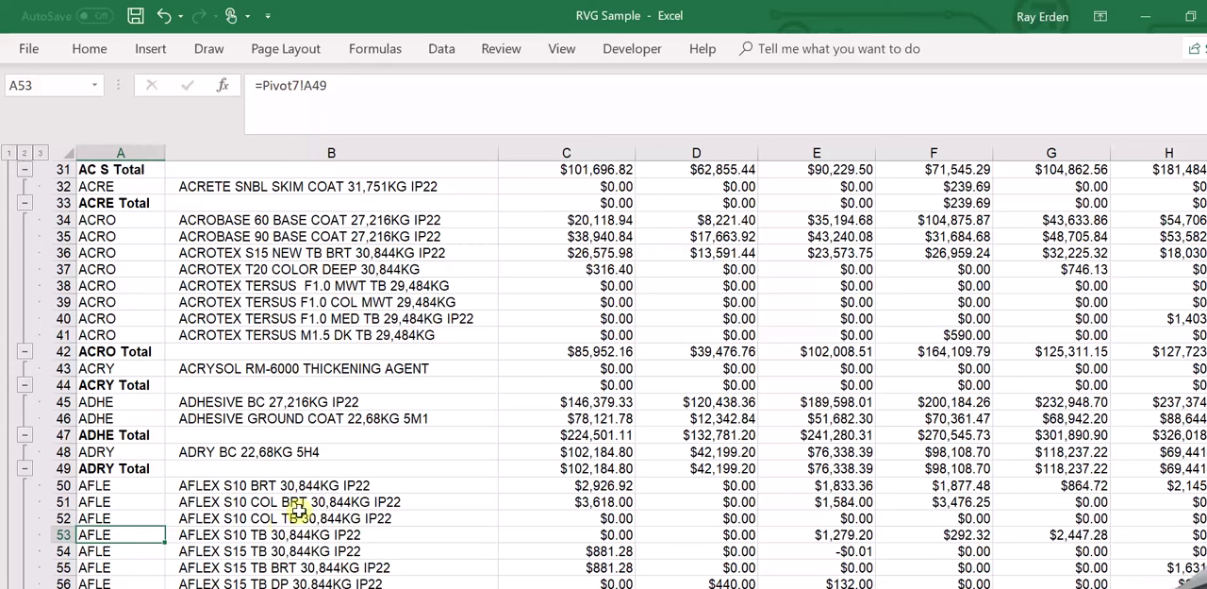
click(334, 487)
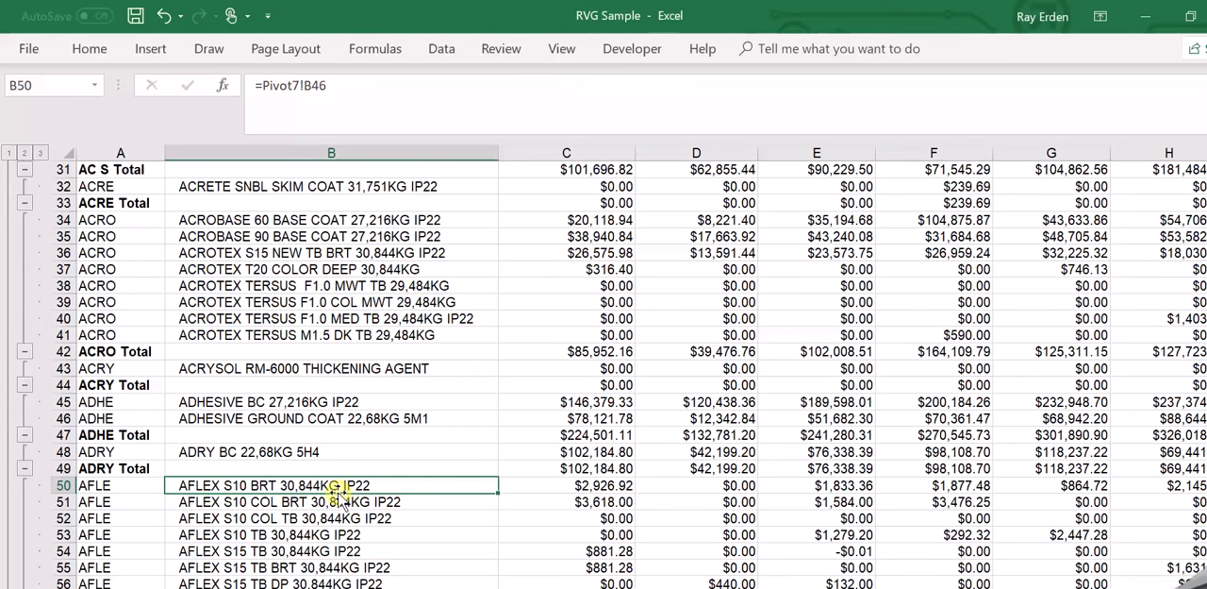
key(Down)
key(Up)
key(Left)
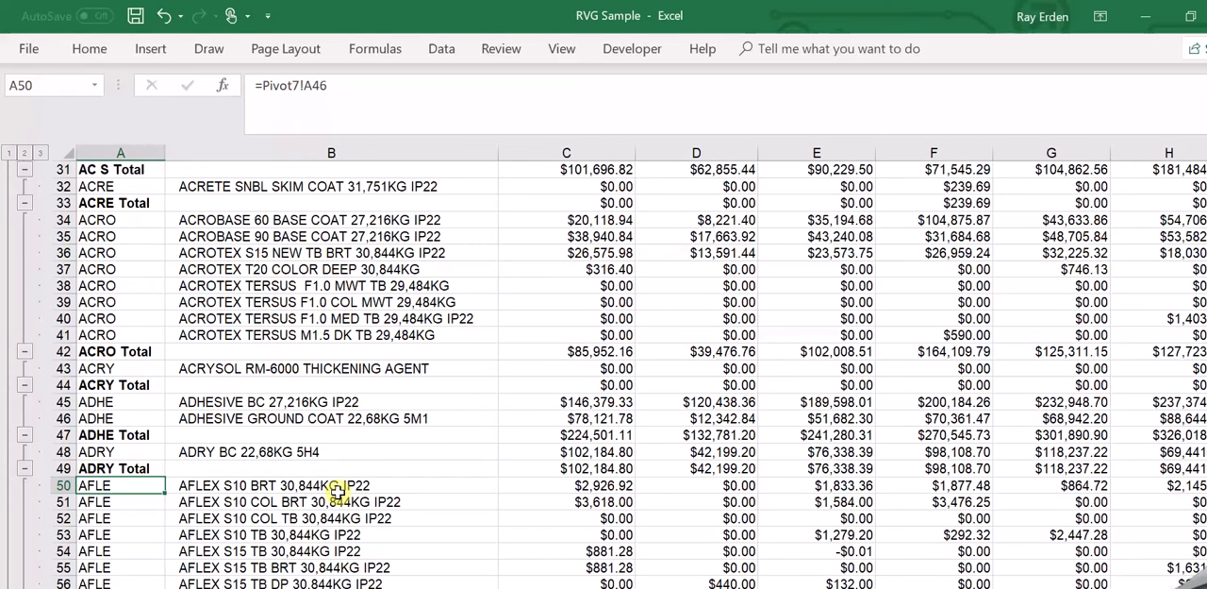
key(Right)
key(Right)
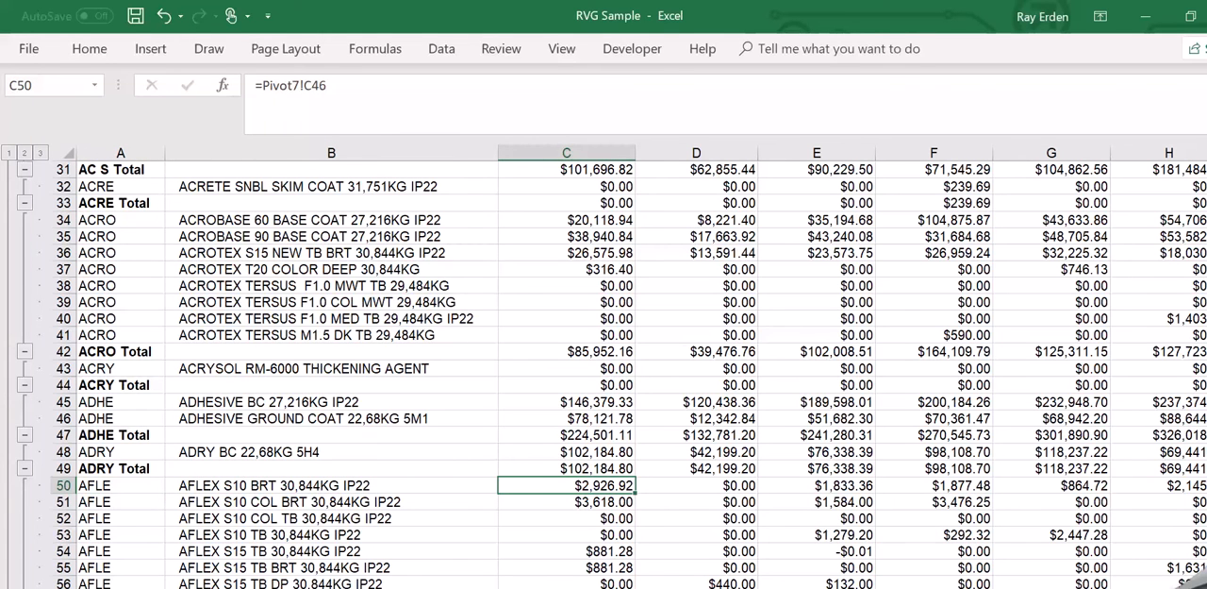
Return to the selection sheet and view the product group and individual product selectors.
key(ctrl+Page_Up)
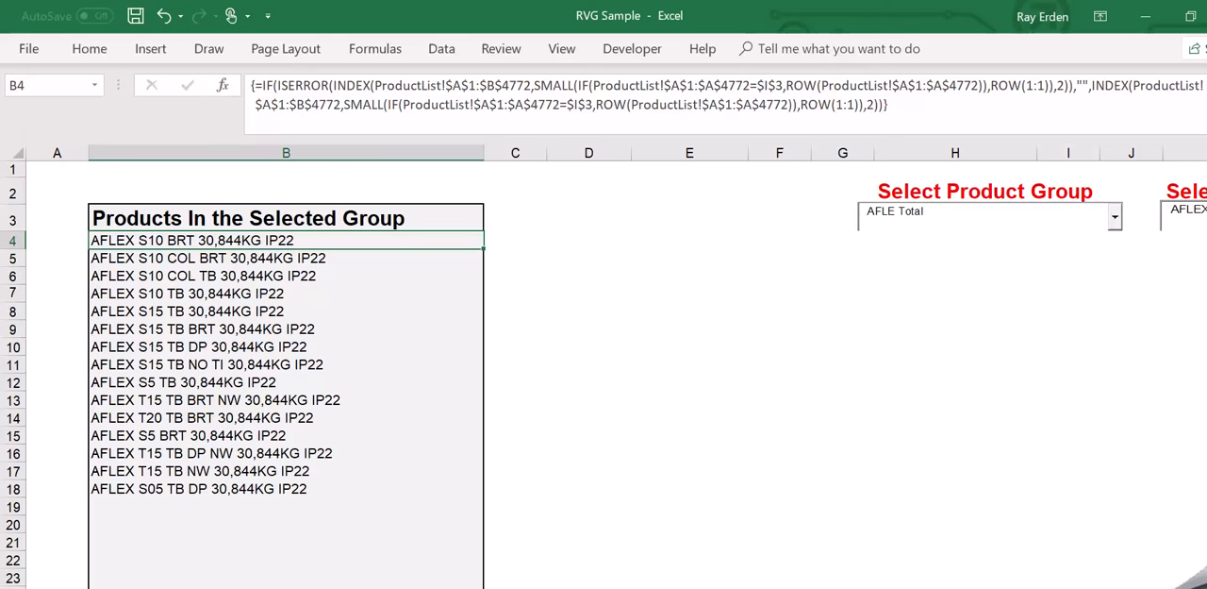
scroll(616, 366, right, 3)
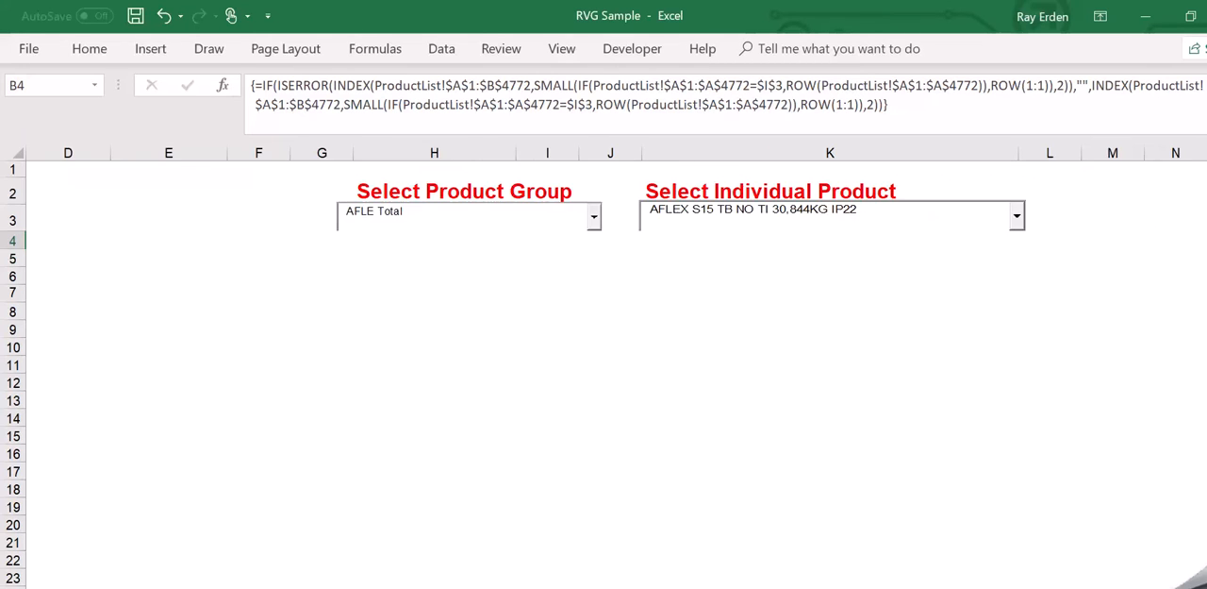
scroll(604, 366, right, 1)
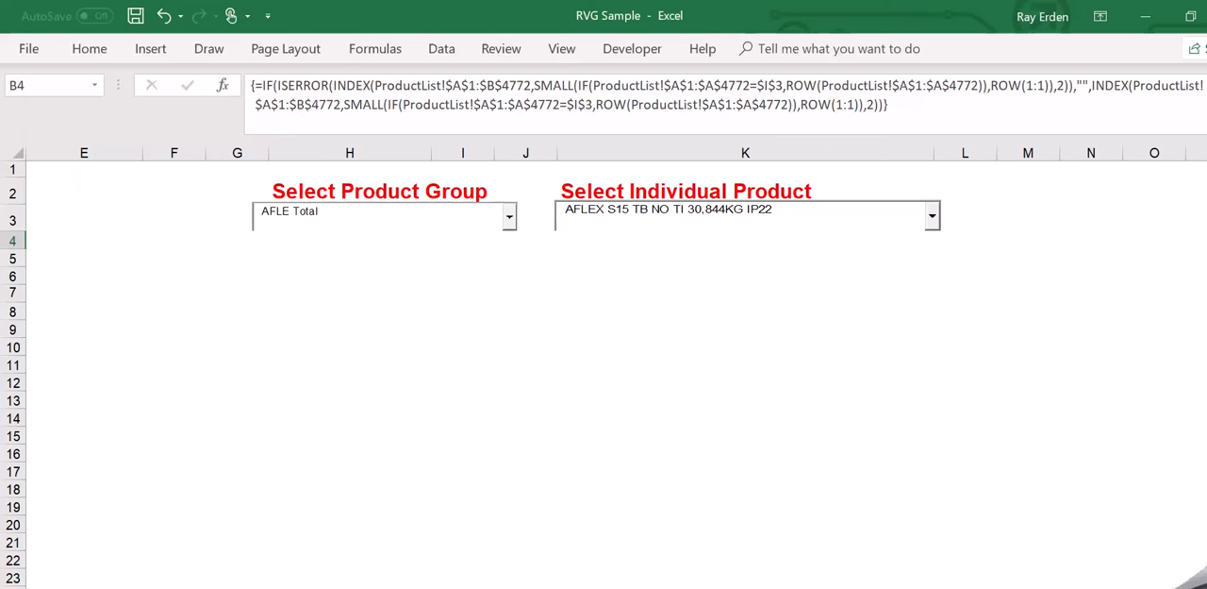
Look through the products listed for the selected group, from B9 up to B4.
scroll(603, 366, left, 2)
scroll(603, 366, left, 1)
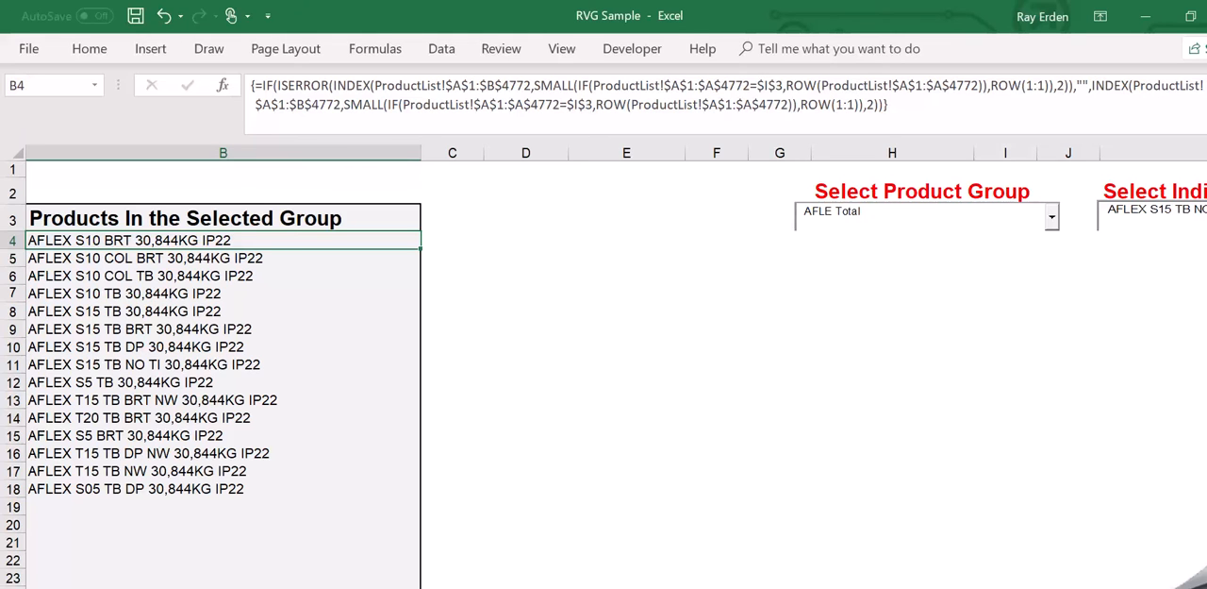
click(238, 329)
key(Up)
key(Up)
key(Up)
key(Up)
key(Up)
key(Up)
key(Down)
On the data sheet, check the AFLEX S10 COL BRT product in row 51 against its group code.
click(345, 586)
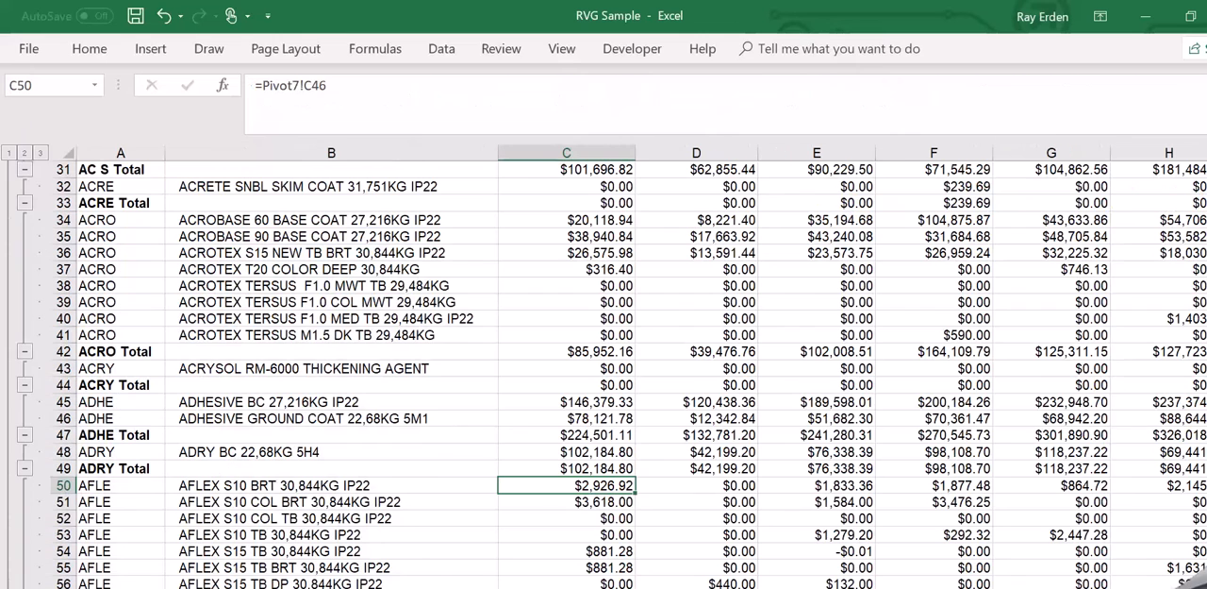
click(347, 503)
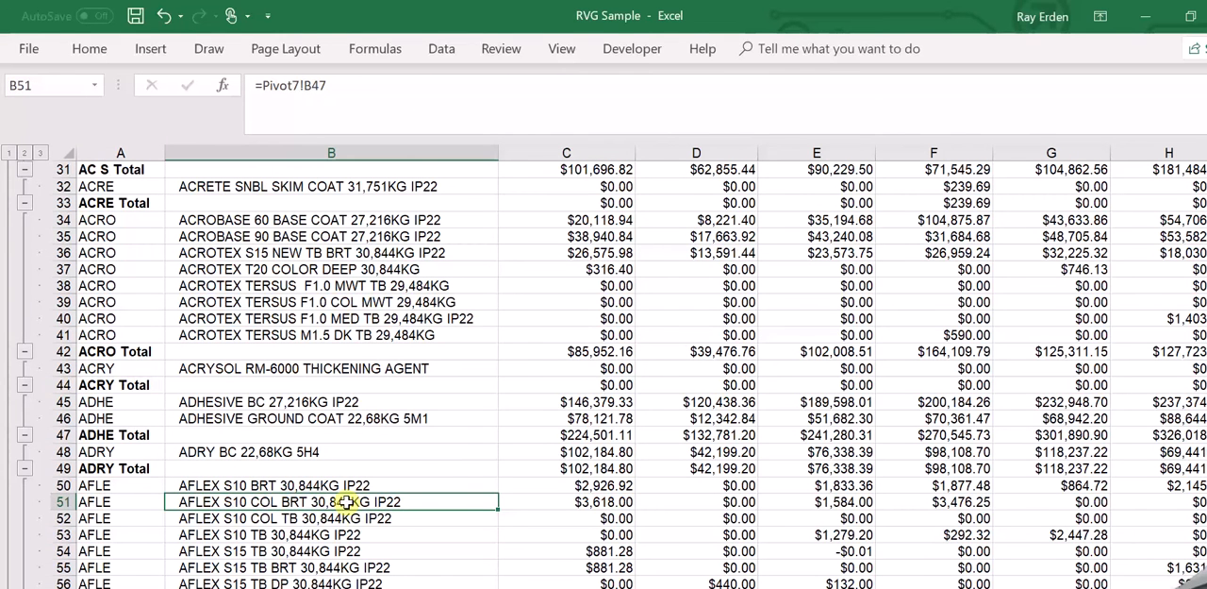
key(Left)
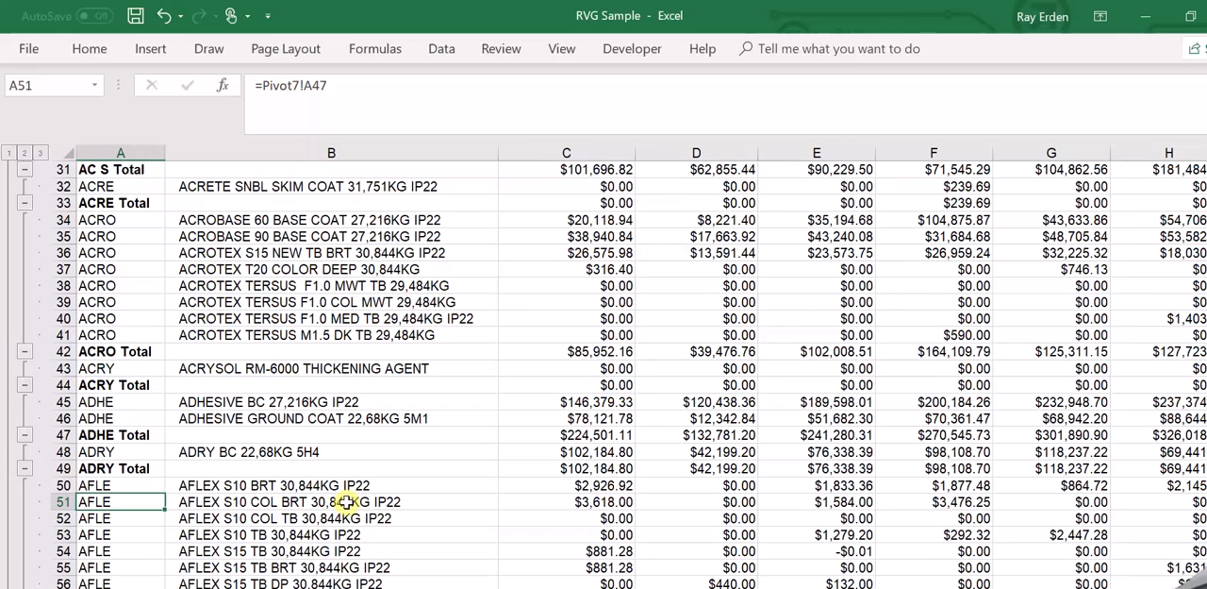
click(347, 501)
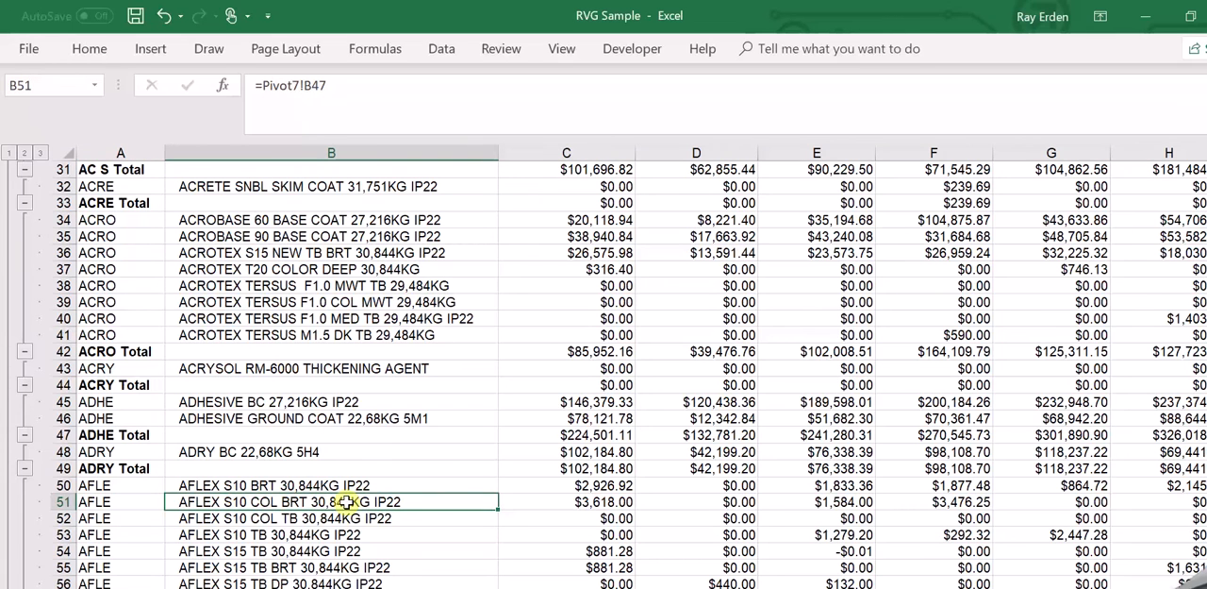
On the data sheet, check the AFLE group codes in column A around row 50.
key(Up)
key(Left)
key(Down)
key(Down)
key(Down)
key(Up)
key(Up)
key(Up)
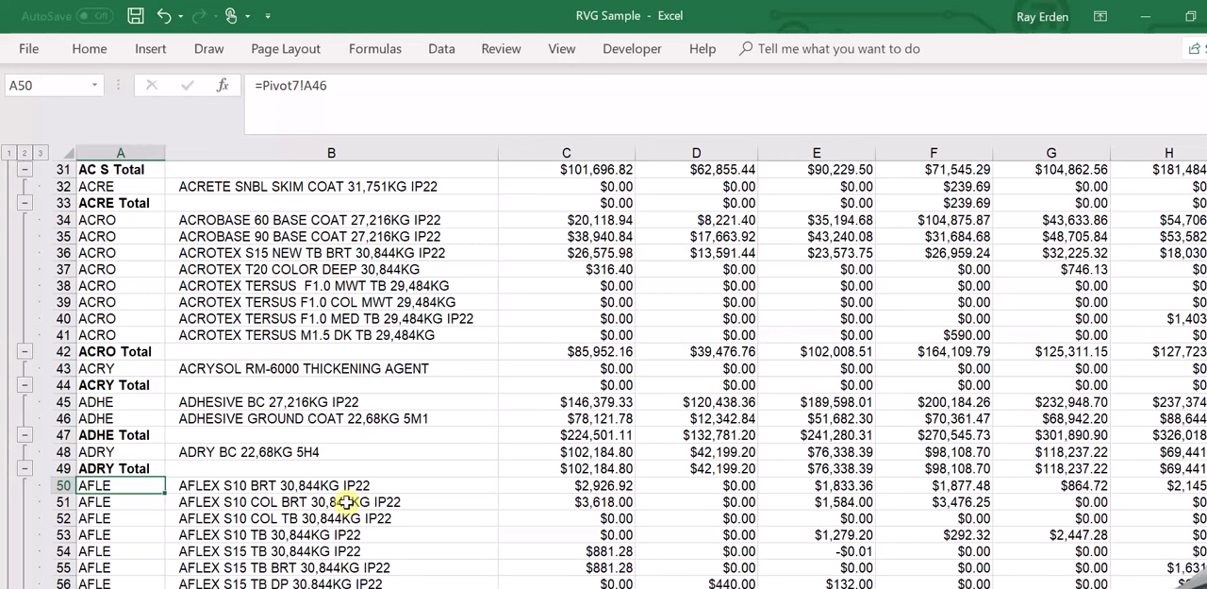
Follow the AFLE group codes in column A from row 50 down to the group's last product row, 60.
key(Down)
key(Down)
key(Down)
key(Down)
key(Down)
key(Down)
key(Down)
key(Down)
key(Down)
key(Down)
key(Down)
key(Down)
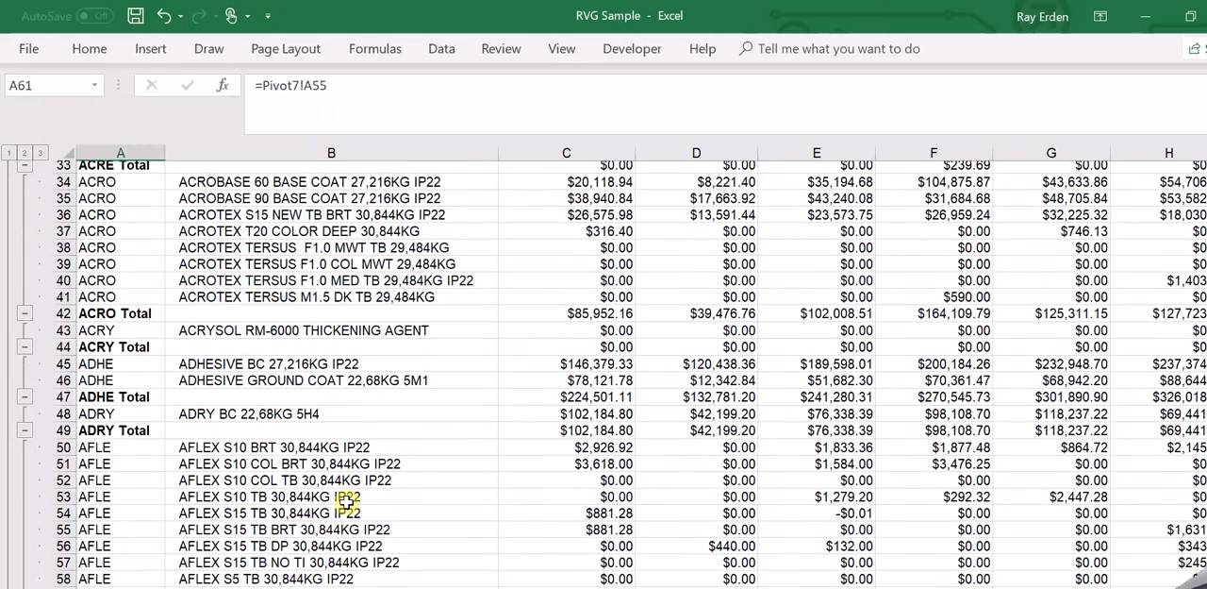
key(Up)
key(Up)
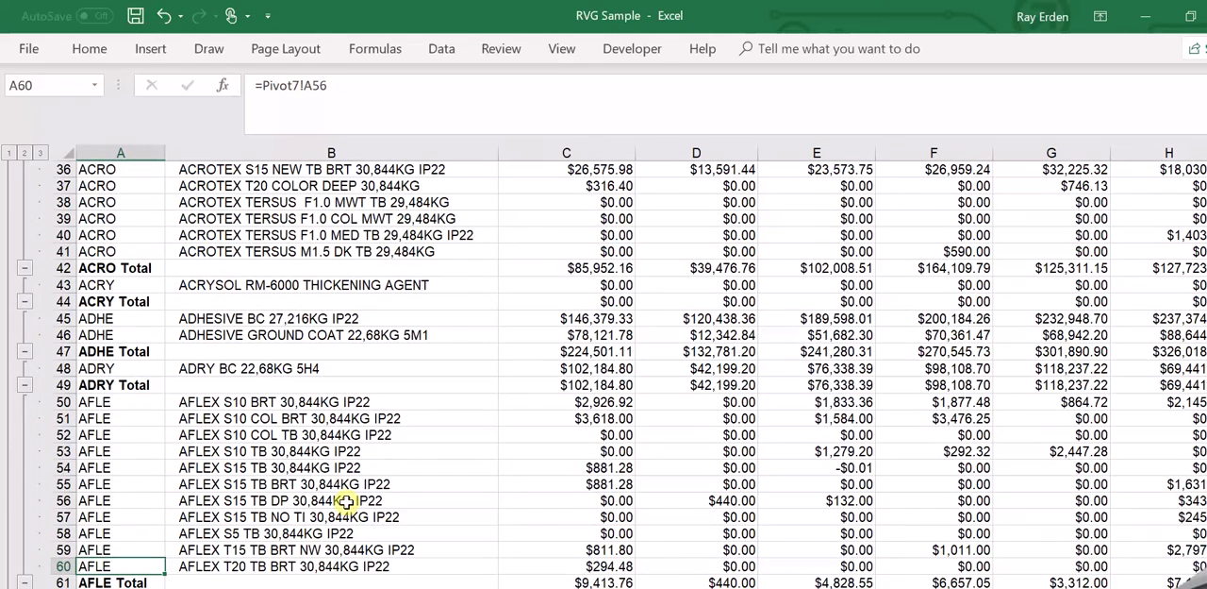
Highlight the AFLE product names in B50:B60.
key(Right)
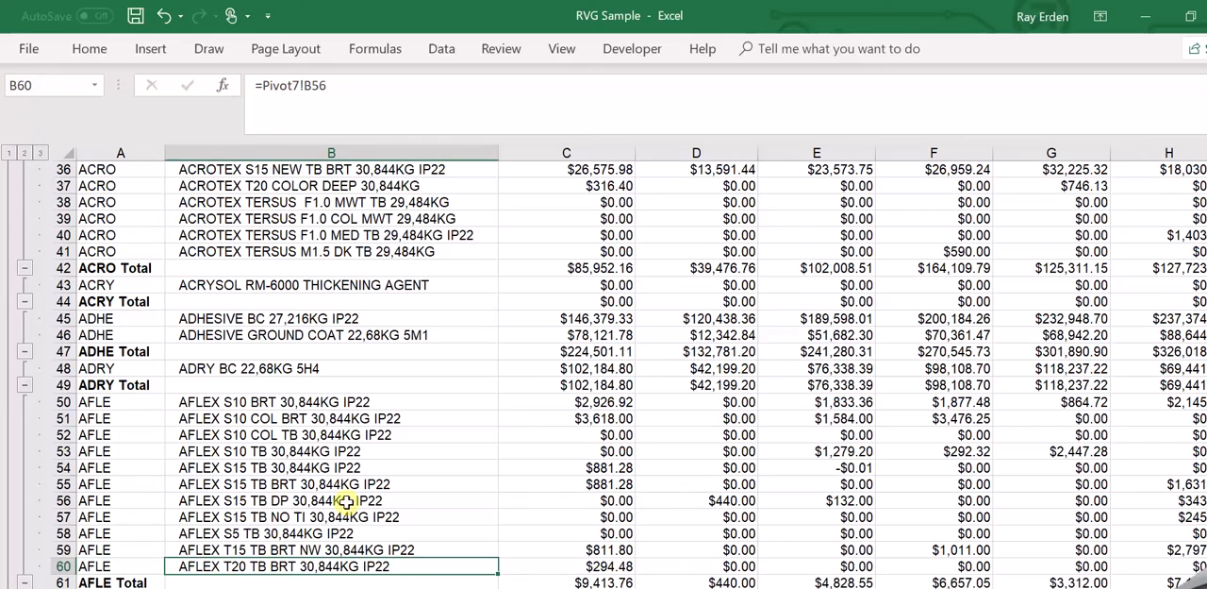
key(shift+Up)
key(shift+Up)
key(shift+Up)
key(shift+Up)
key(shift+Up)
key(shift+Up)
key(shift+Up)
key(shift+Up)
key(shift+Up)
key(shift+Up)
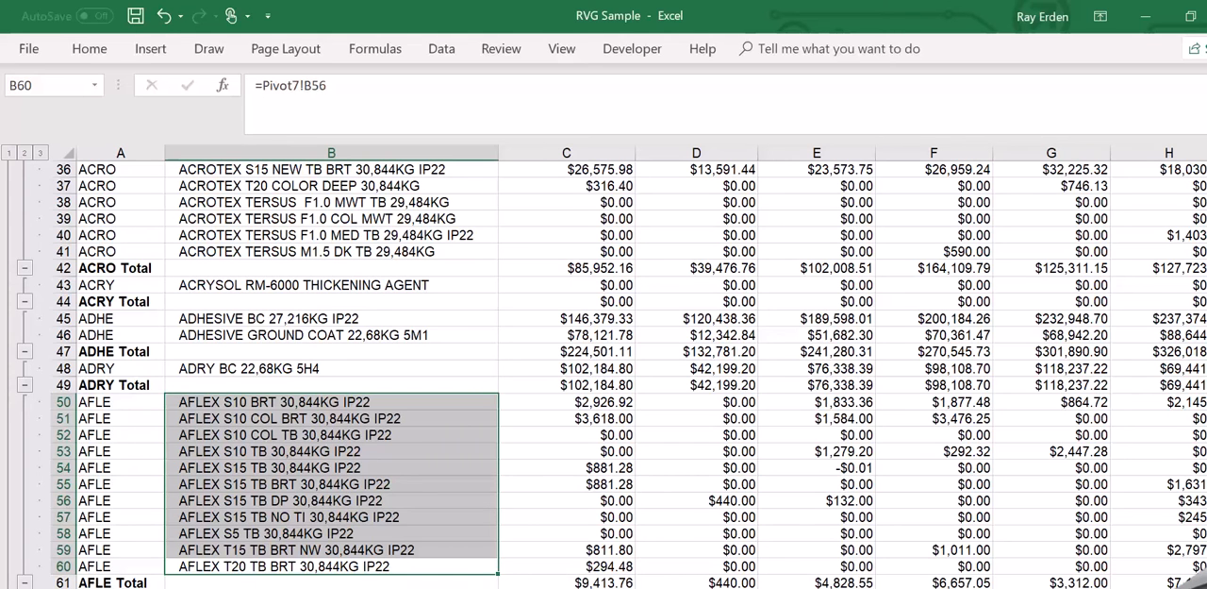
Return to the selection sheet and view the options of the individual product dropdown without choosing another one.
click(396, 586)
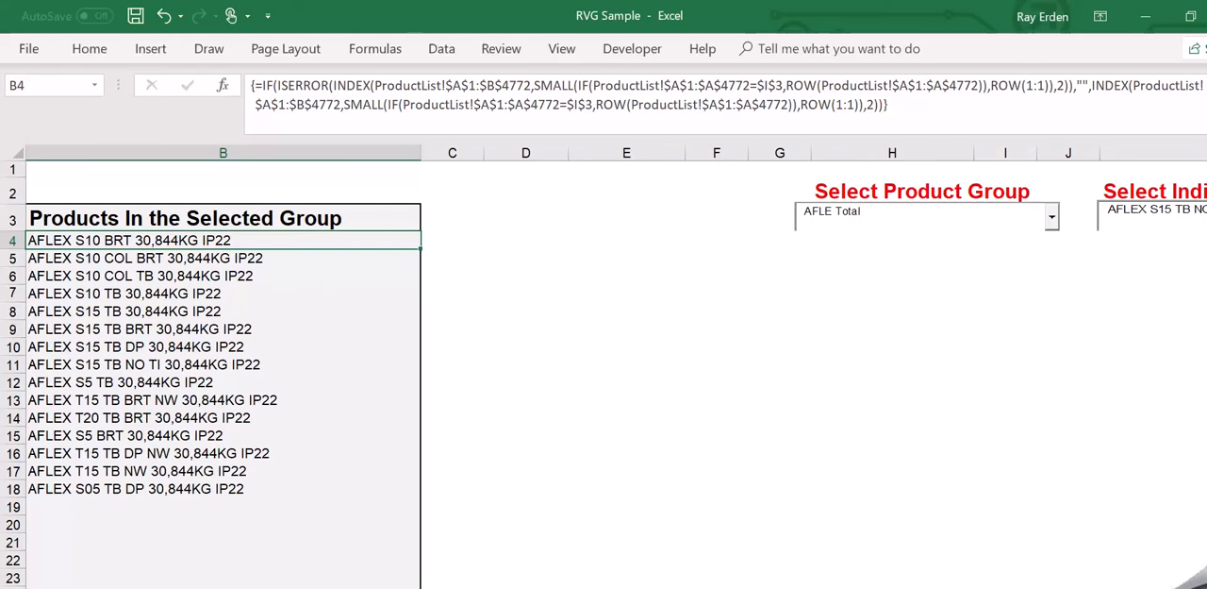
scroll(617, 375, right, 2)
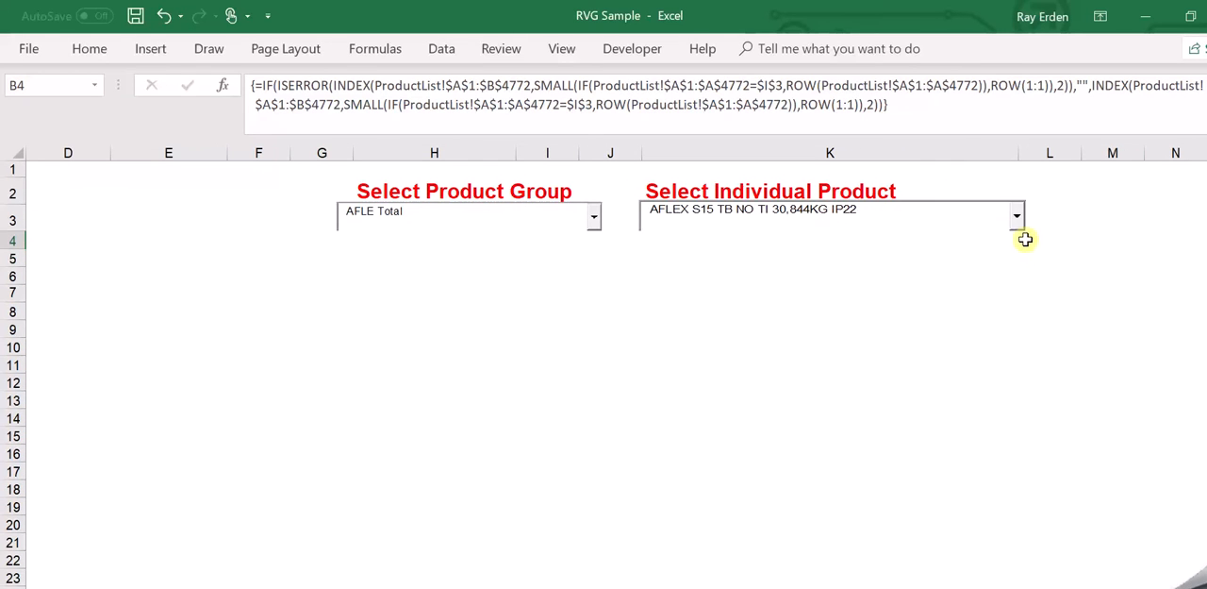
click(1019, 226)
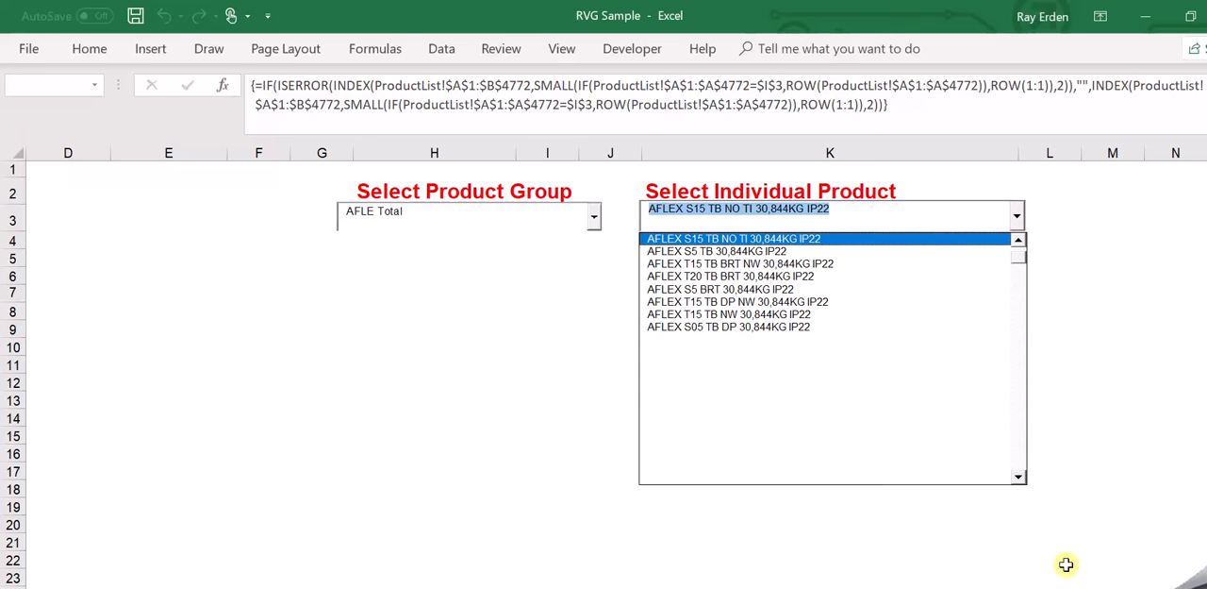
click(1092, 506)
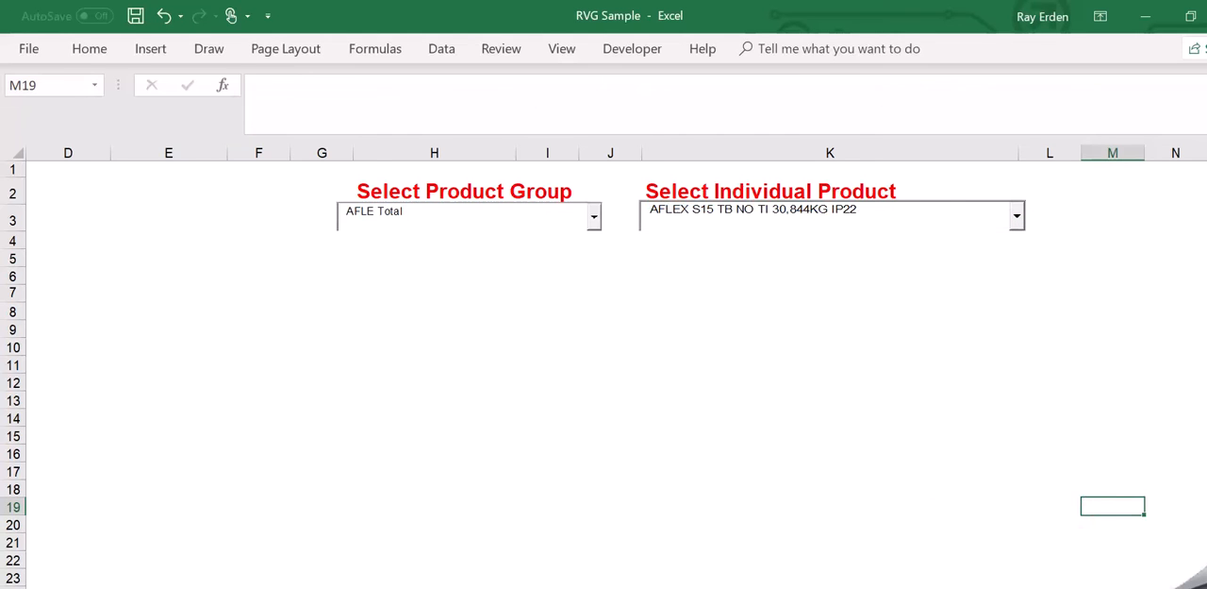
scroll(603, 377, left, 6)
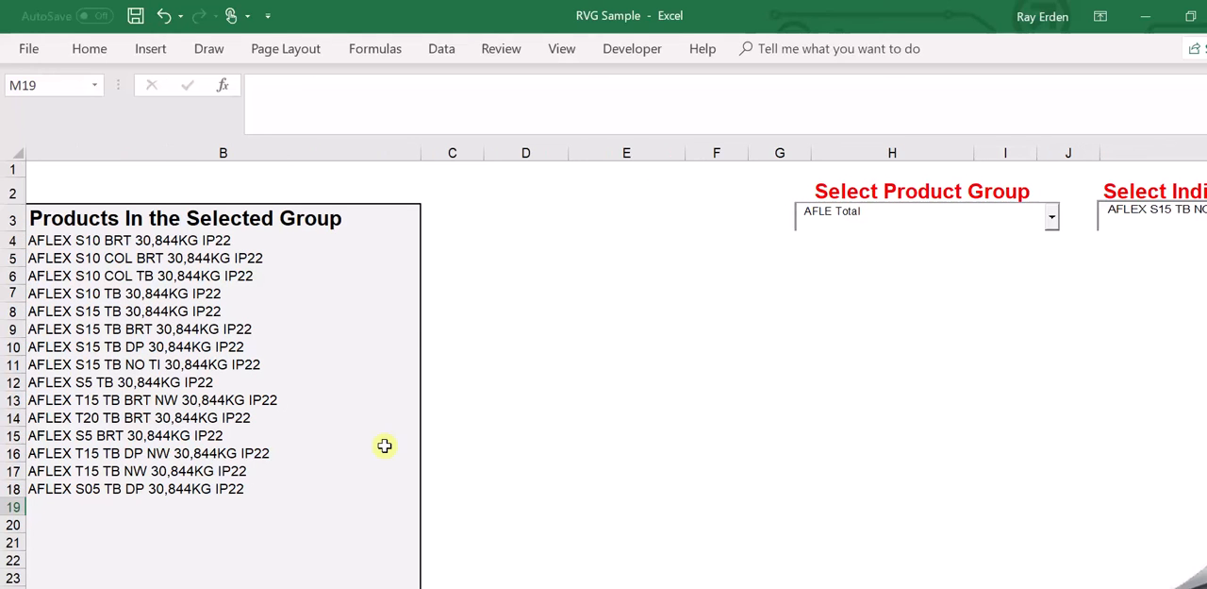
Look through the products listed for the selected group, from B4 down to B18.
click(174, 334)
key(Up)
key(Up)
key(Up)
key(Up)
key(Up)
key(Up)
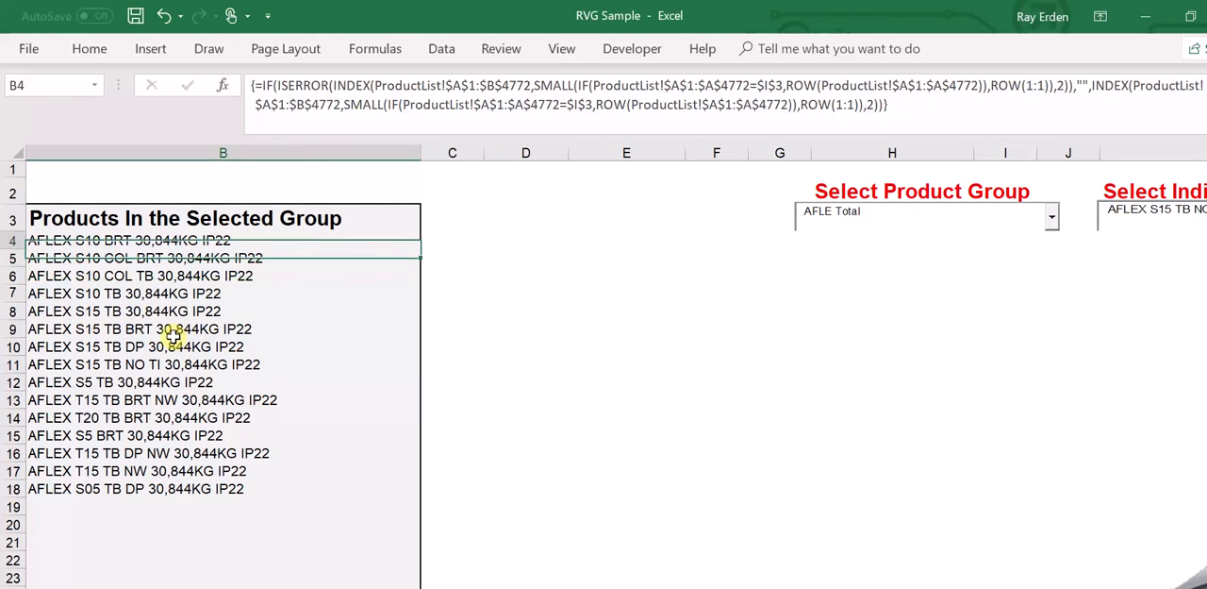
key(Down)
key(Down)
key(Down)
key(Down)
key(Down)
key(Down)
key(Down)
key(Down)
key(Down)
key(Down)
key(Down)
key(Down)
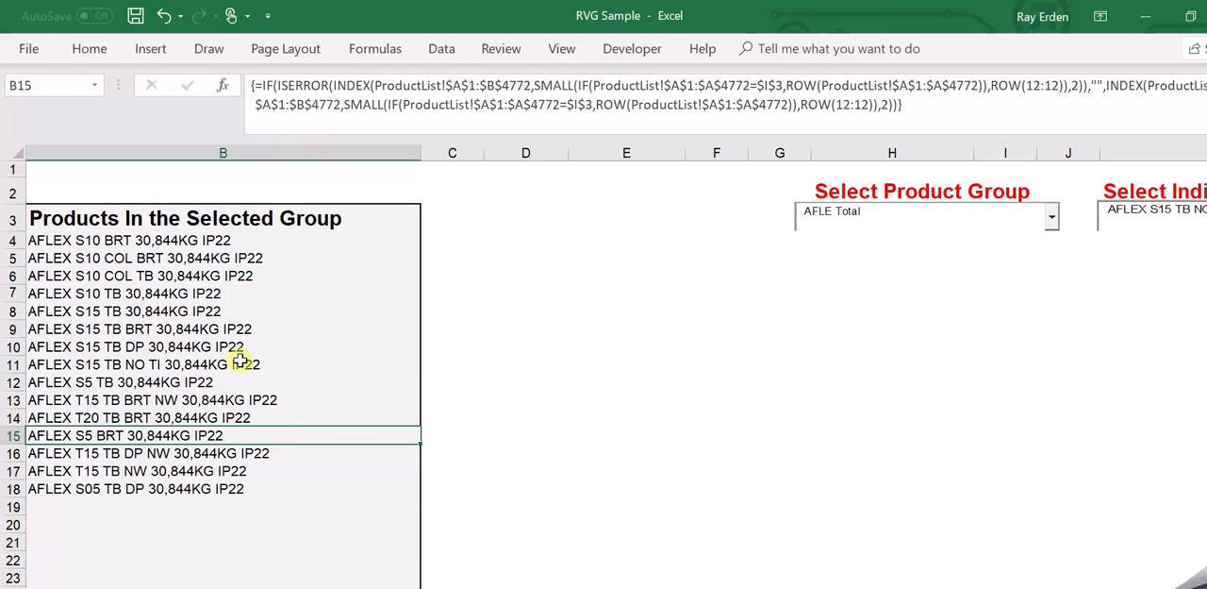
key(Down)
key(Down)
key(Down)
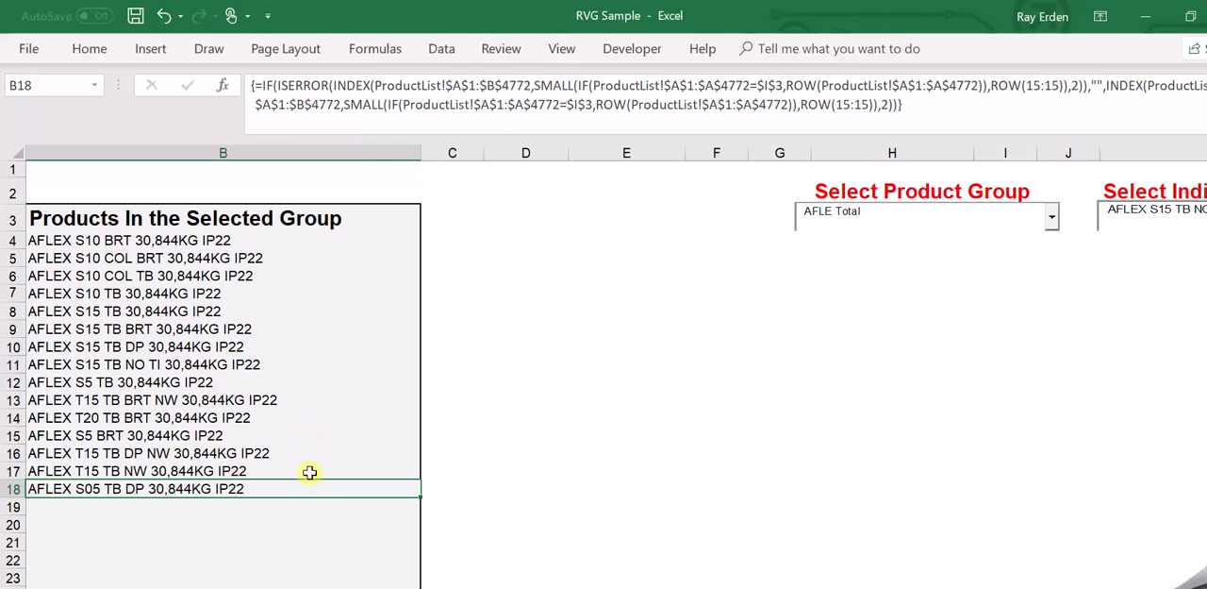
Check the AFLE group code in A59 on the data sheet.
click(142, 586)
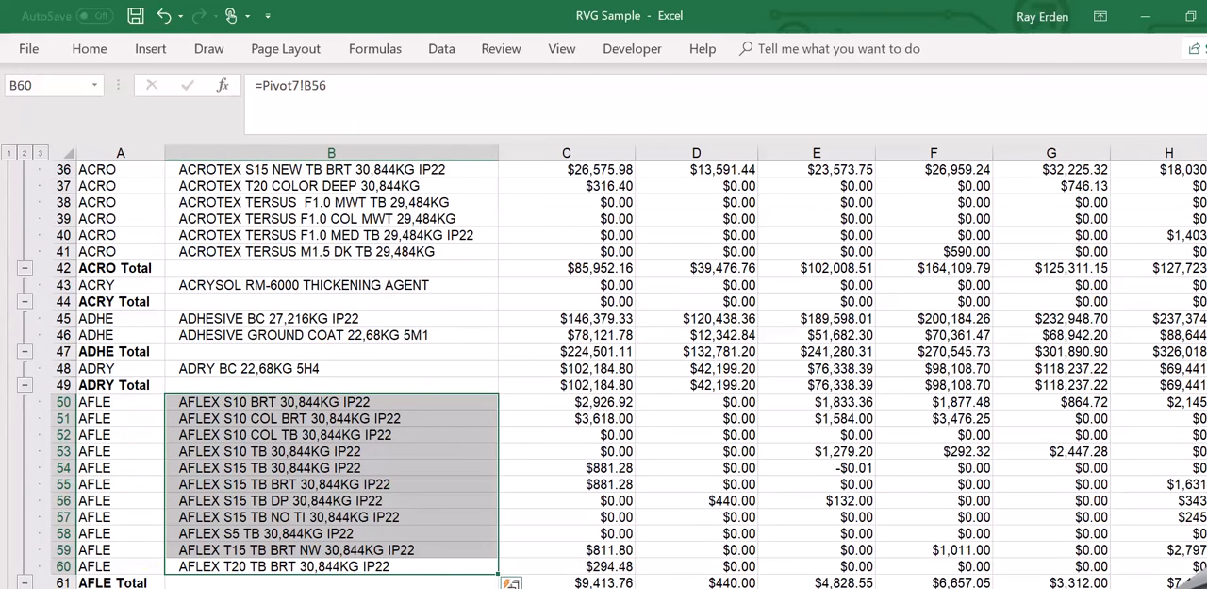
click(141, 547)
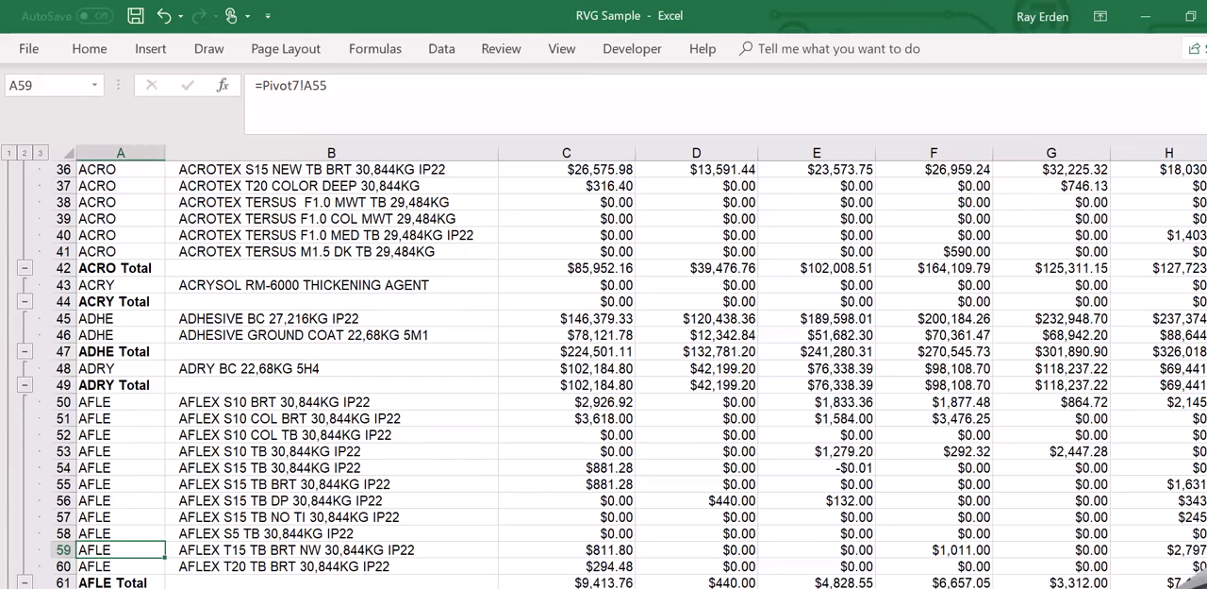
Back on the selection sheet, review the array formulas of the listed products from B14 up to B5.
key(ctrl+Page_Up)
click(235, 417)
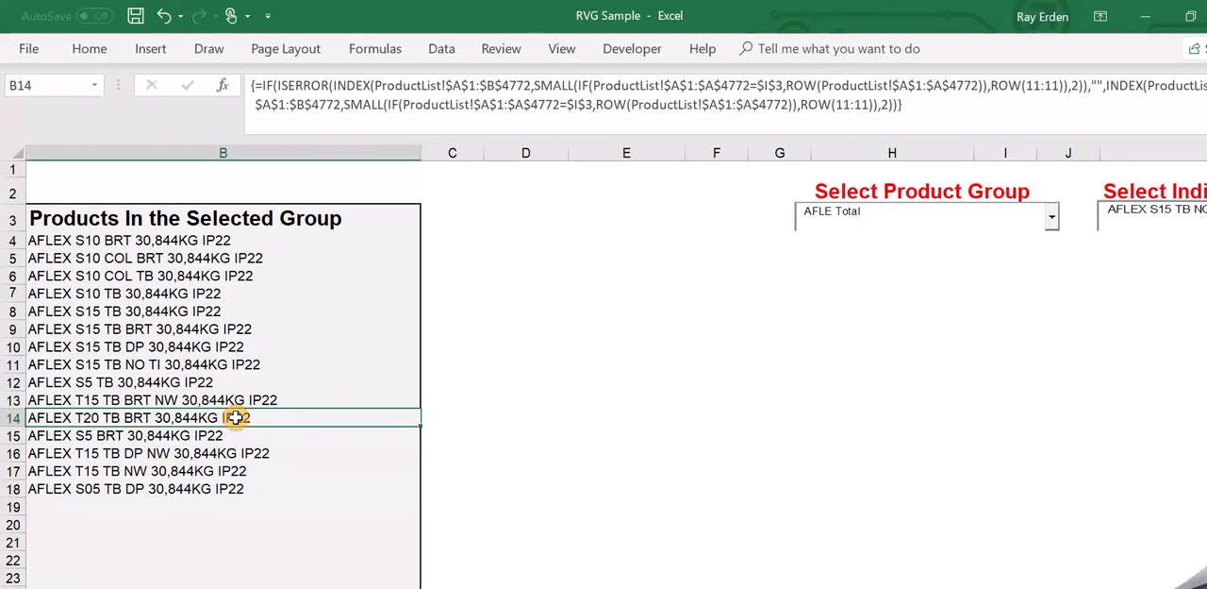
key(Up)
key(Up)
key(Up)
key(Up)
key(Up)
key(Up)
key(Up)
key(Up)
key(Up)
key(Up)
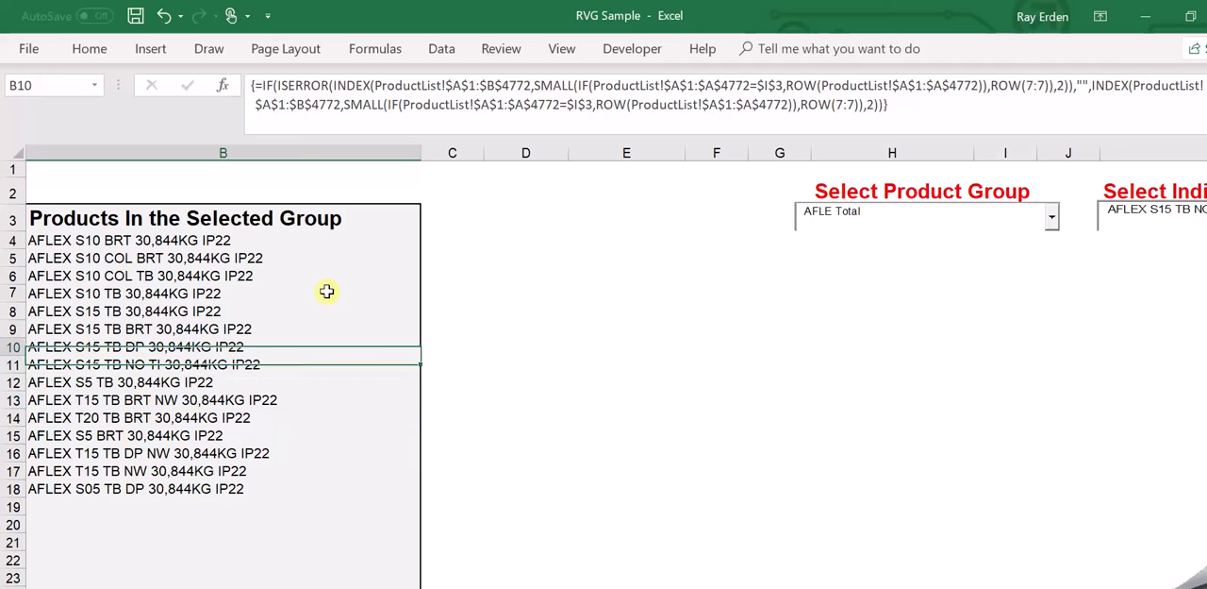
key(Down)
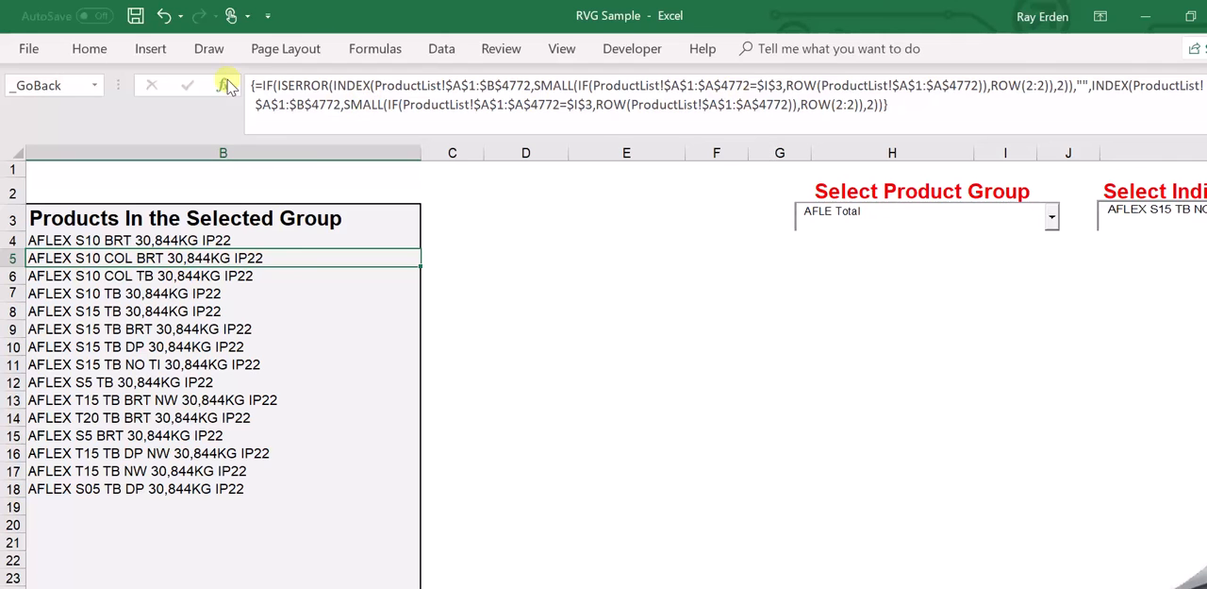
Open the B5 formula for editing and highlight it from IF(ISERROR( through the empty-text "" argument.
click(280, 84)
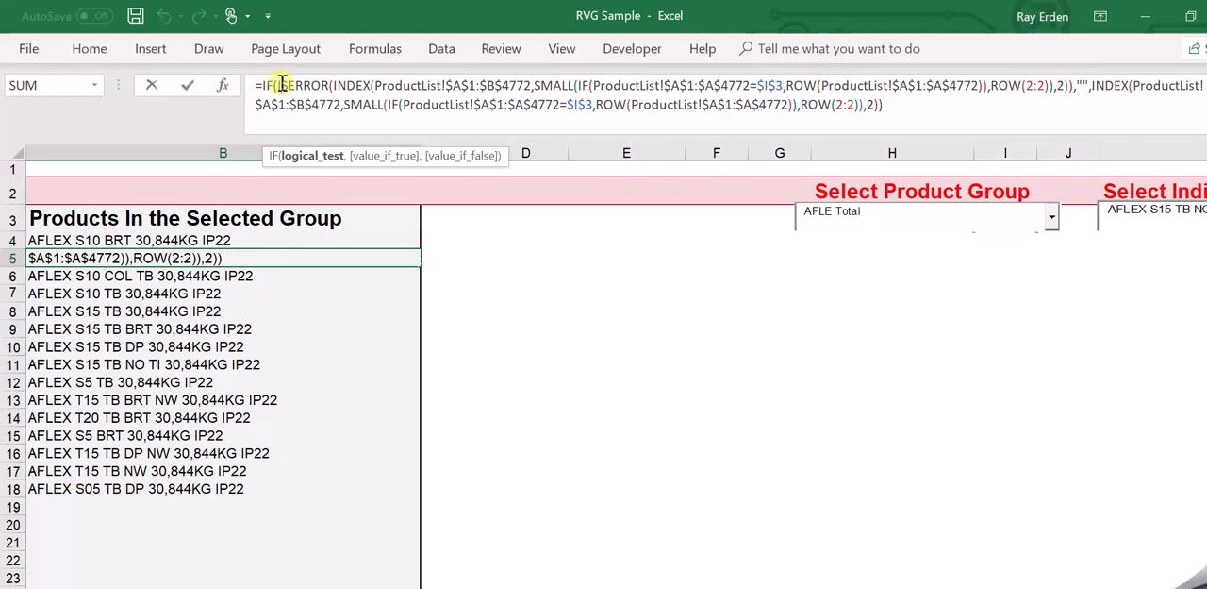
key(Left)
key(Left)
key(Left)
key(Left)
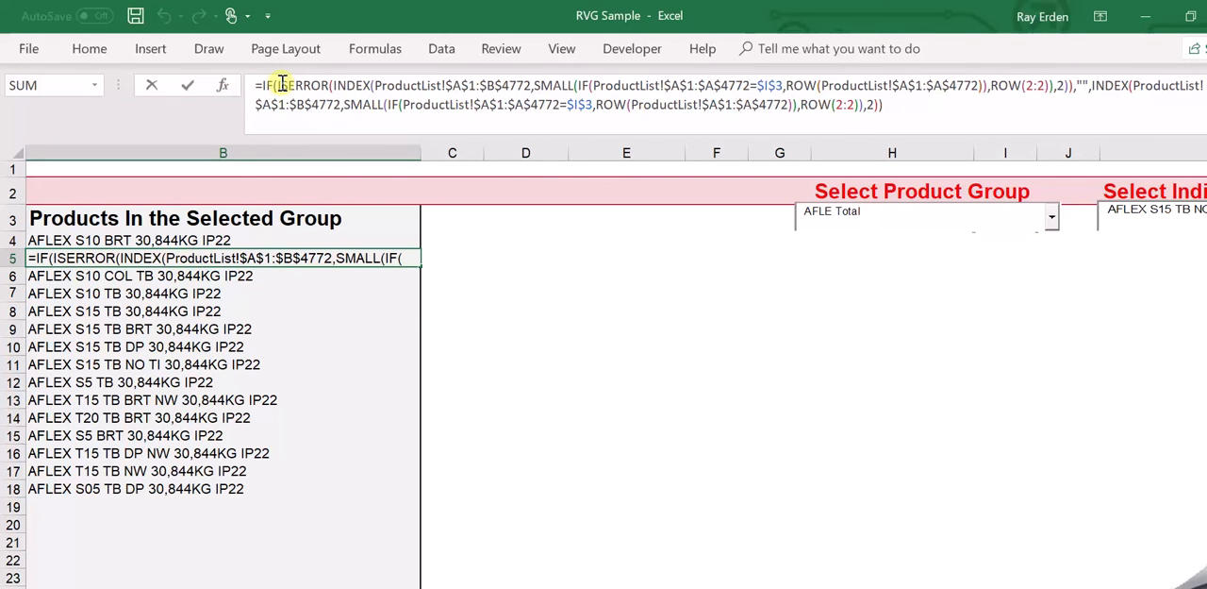
key(shift+Right)
key(shift+Right)
key(shift+Right)
key(shift+Right)
key(shift+Right)
key(shift+Right)
key(shift+Right)
key(shift+Right)
key(shift+Right)
key(shift+Right)
key(shift+Right)
key(shift+Right)
key(shift+Right)
key(shift+Right)
key(shift+Right)
key(shift+Right)
key(shift+Right)
key(shift+Right)
key(shift+Right)
key(shift+Right)
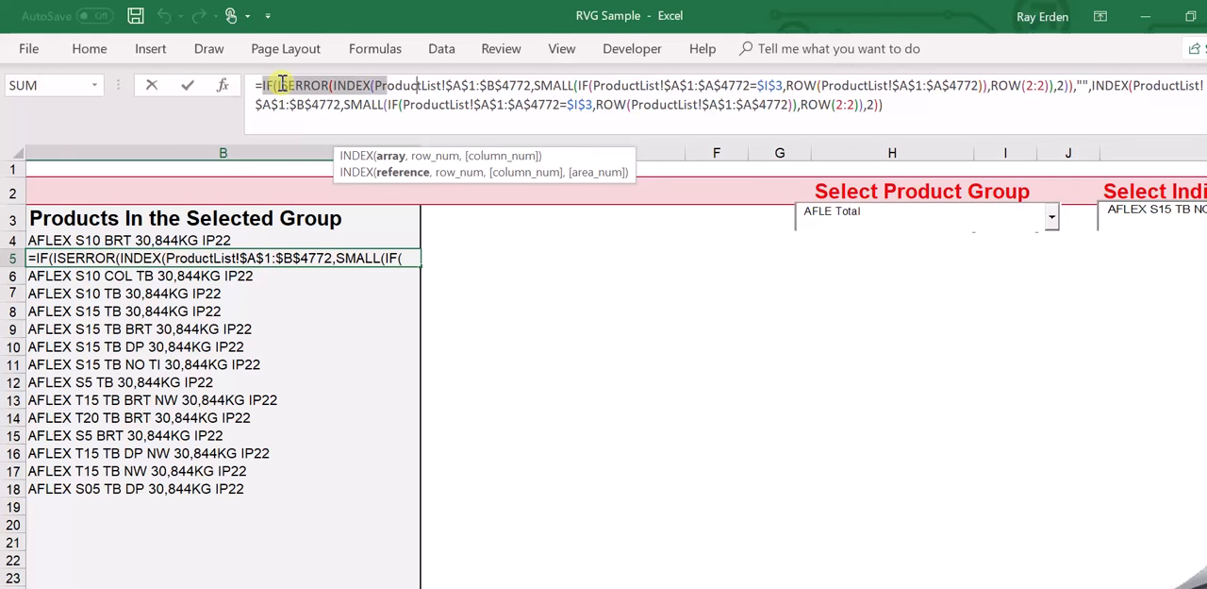
key(shift+Right)
key(shift+Right)
key(shift+Right)
key(shift+Right)
key(shift+Right)
key(shift+Right)
key(shift+Right)
key(shift+Right)
key(shift+Right)
key(shift+Right)
key(shift+Right)
key(shift+Right)
key(shift+Right)
key(shift+Right)
key(shift+Right)
key(shift+Right)
key(shift+Right)
key(shift+Right)
key(shift+Right)
key(shift+Right)
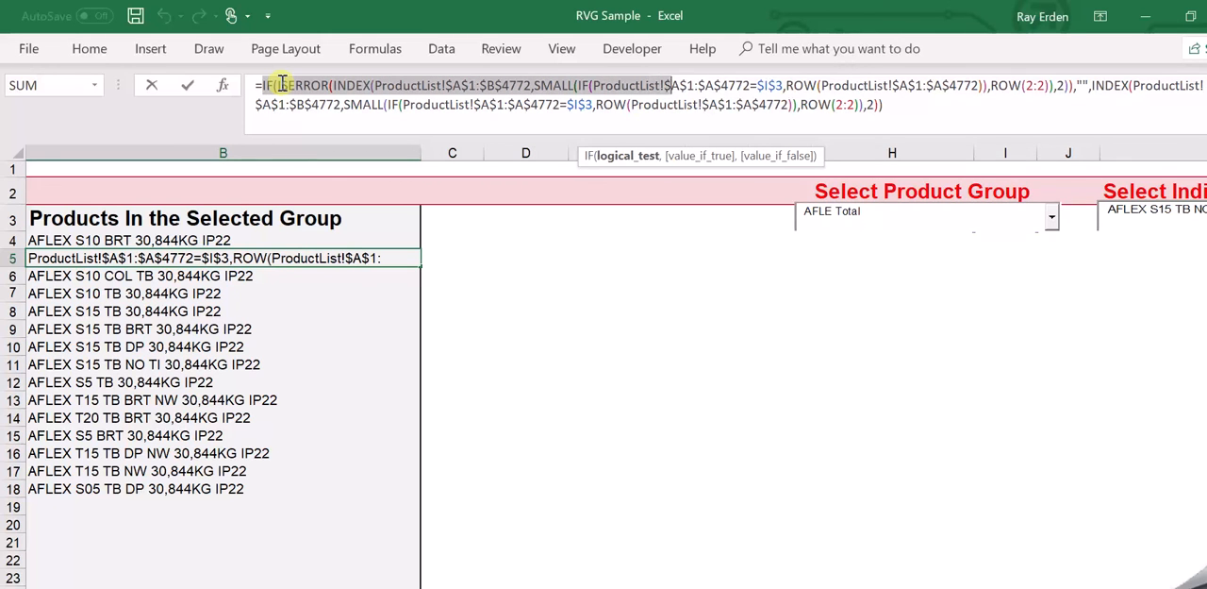
key(shift+Right)
key(shift+Right)
key(shift+Right)
key(shift+Right)
key(shift+Right)
key(shift+Right)
key(shift+Right)
key(shift+Right)
key(shift+Right)
key(shift+Right)
key(shift+Right)
key(shift+Right)
key(shift+Right)
key(shift+Right)
key(shift+Right)
key(shift+Right)
key(shift+Right)
key(shift+Right)
key(shift+Right)
key(shift+Right)
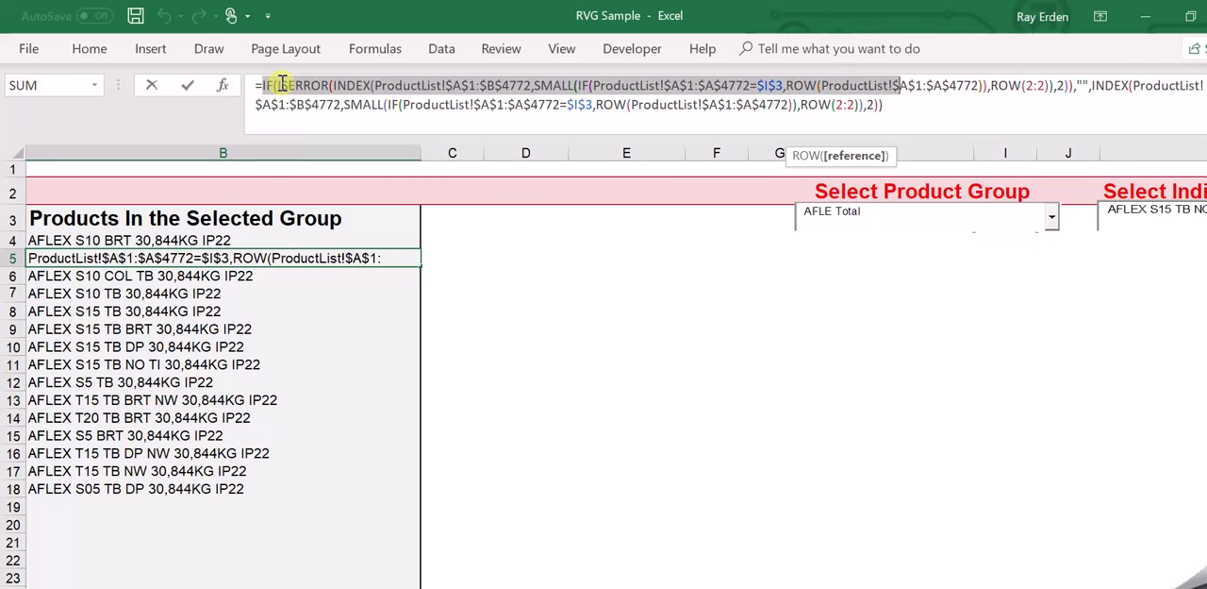
key(shift+Right)
key(shift+Right)
key(shift+Right)
key(shift+Right)
key(shift+Right)
key(shift+Right)
key(shift+Right)
key(shift+Right)
key(shift+Right)
key(shift+Right)
key(shift+Right)
key(shift+Right)
key(shift+Right)
key(shift+Right)
key(shift+Right)
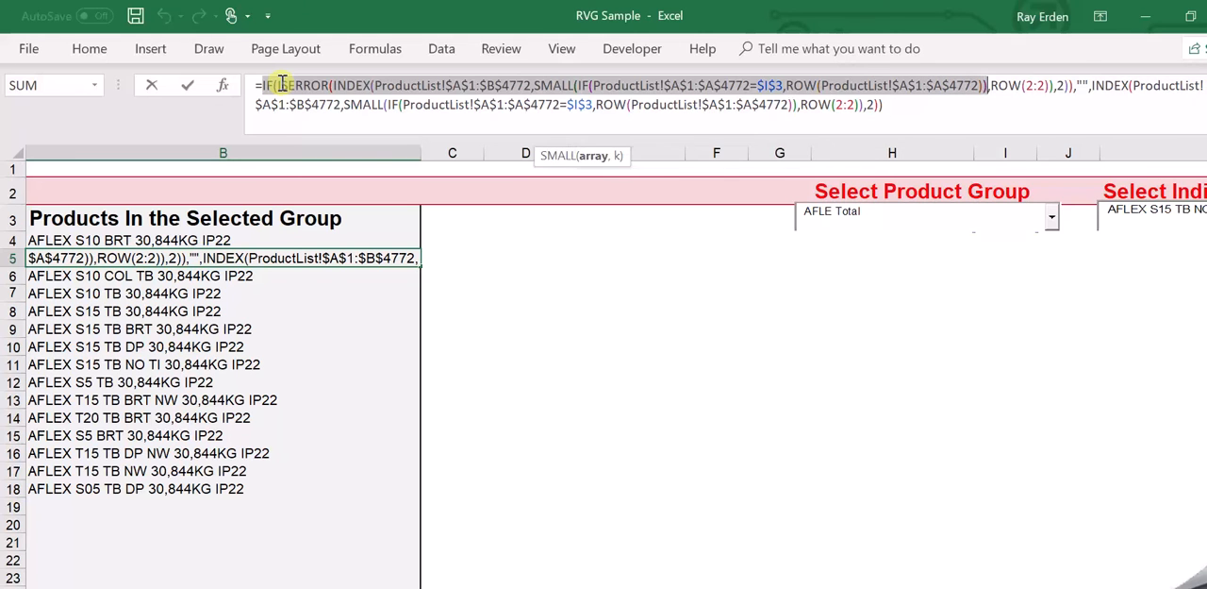
key(shift+Right)
key(shift+Right)
key(shift+Right)
key(shift+Right)
key(shift+Right)
key(shift+Right)
key(shift+Right)
key(shift+Right)
key(shift+Right)
key(shift+Right)
key(shift+Right)
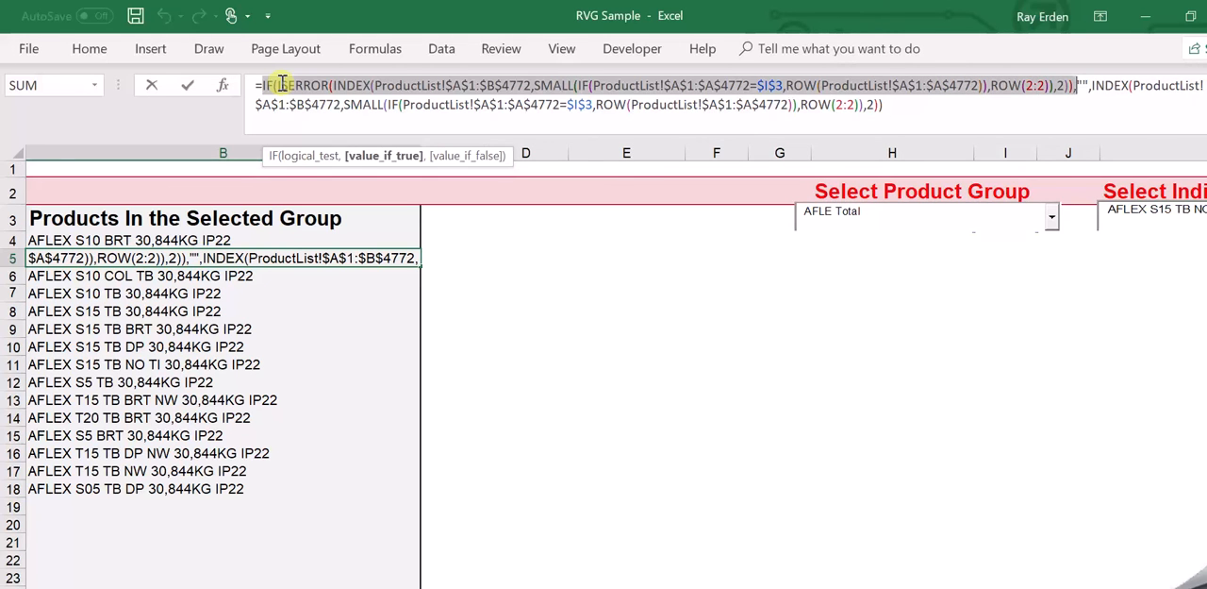
key(shift+Right)
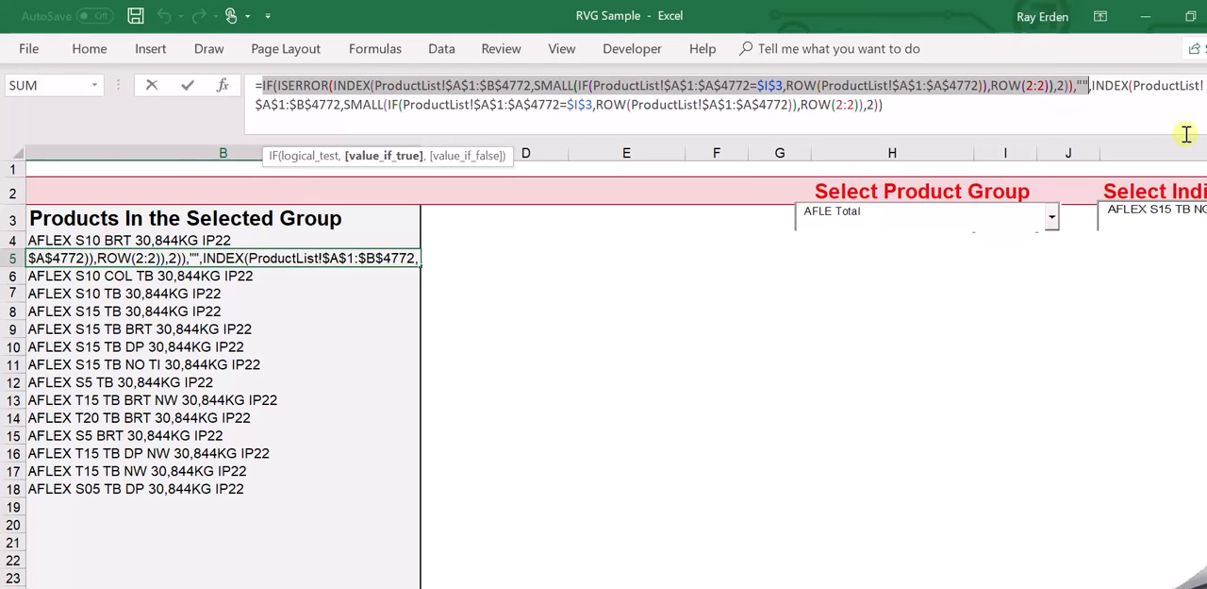
Examine where the formula's value_if_false argument begins at the second INDEX, and view the dropdowns it relates to.
click(1125, 86)
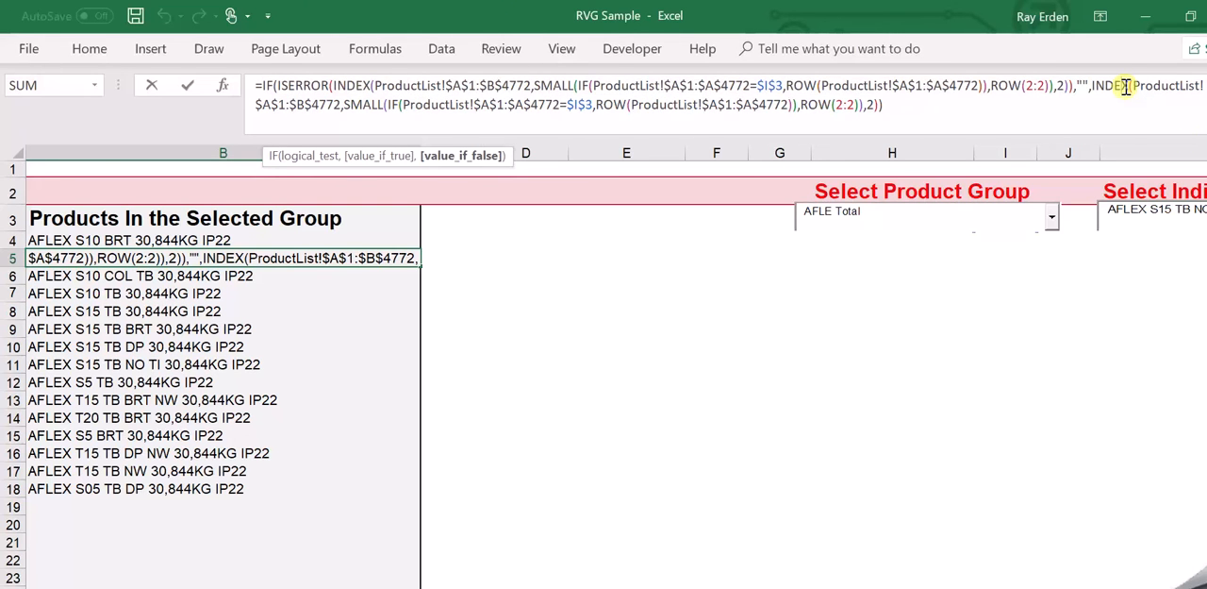
key(Left)
key(Left)
scroll(603, 378, right, 3)
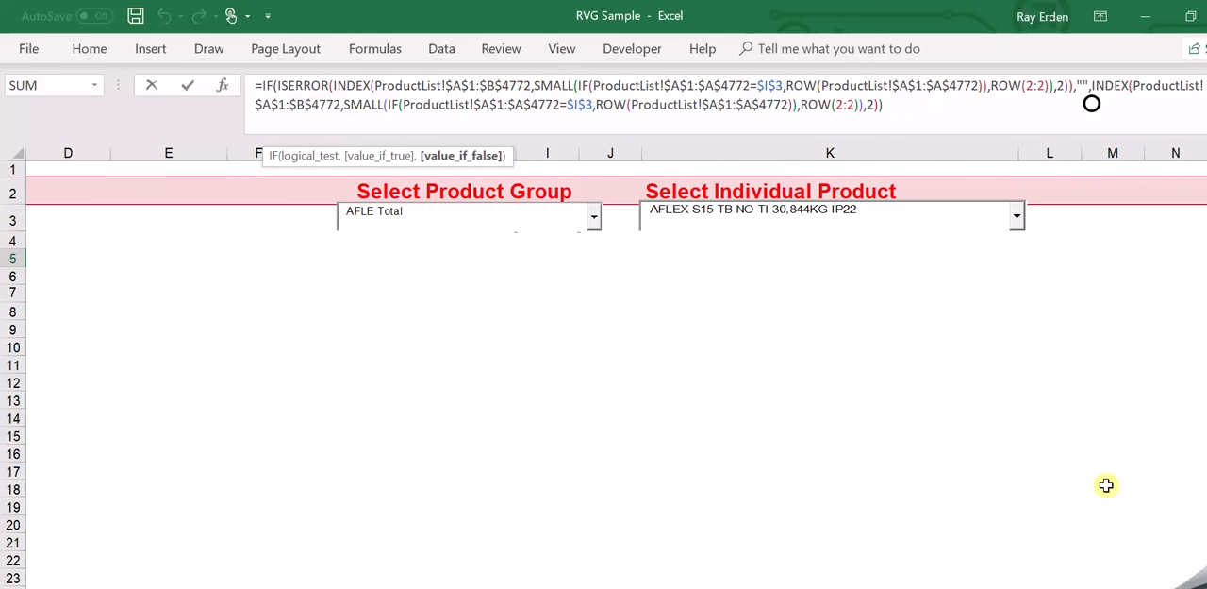
scroll(603, 377, left, 3)
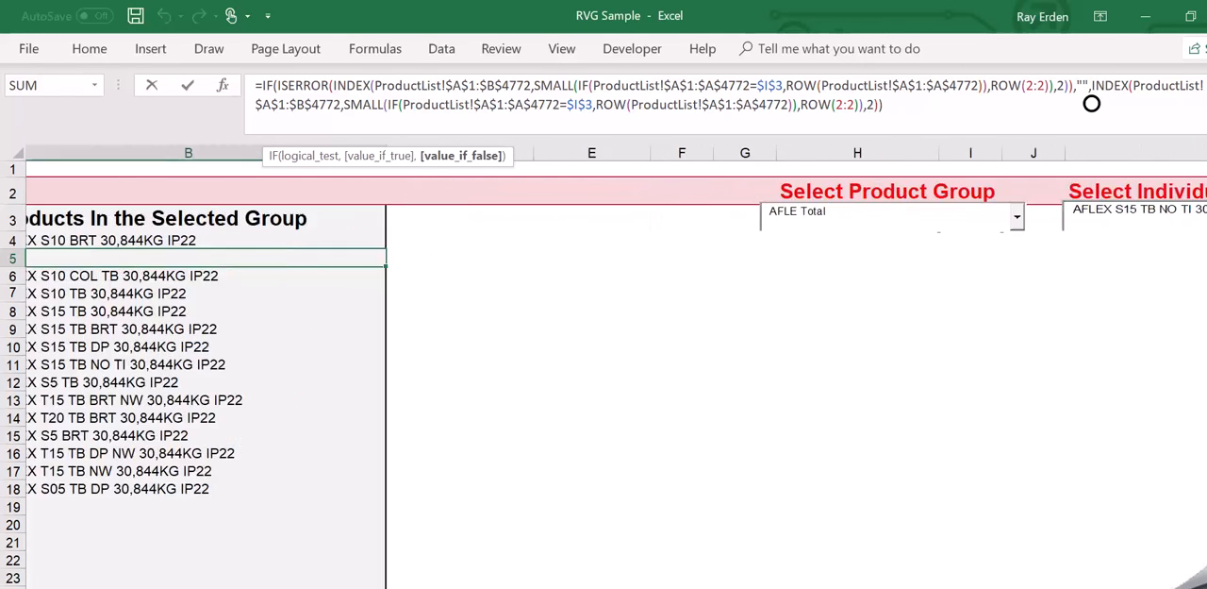
Examine the second INDEX function, from its ProductList array to the closing ROW(2:2) and column 2 arguments.
click(1167, 86)
key(Right)
key(Right)
key(Right)
key(Right)
key(Right)
key(Right)
key(Right)
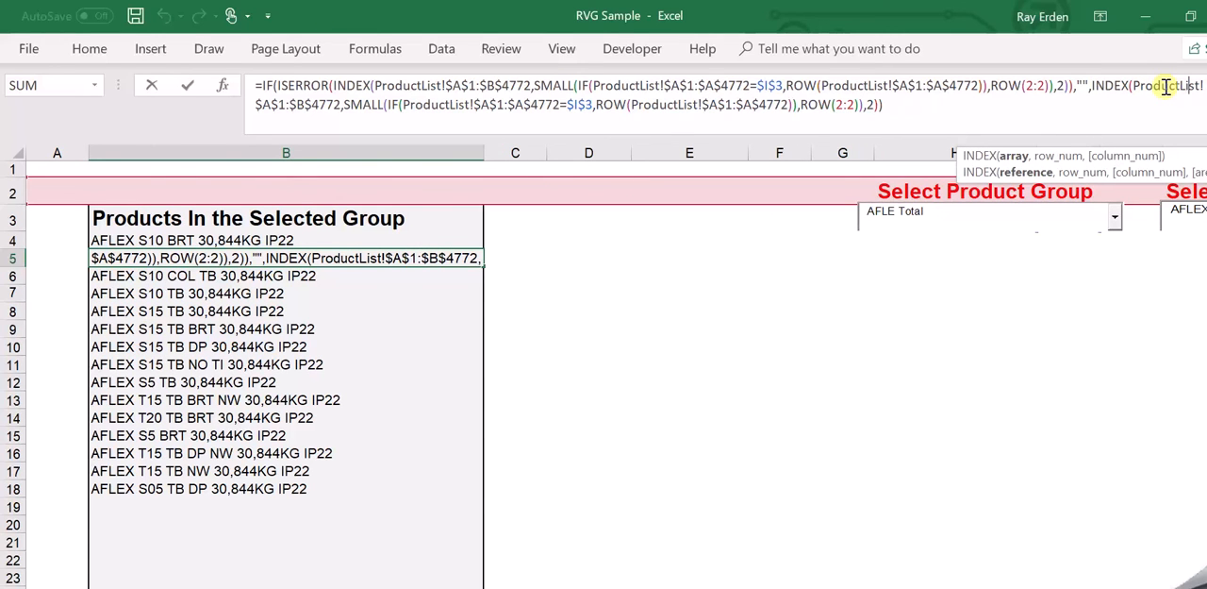
key(End)
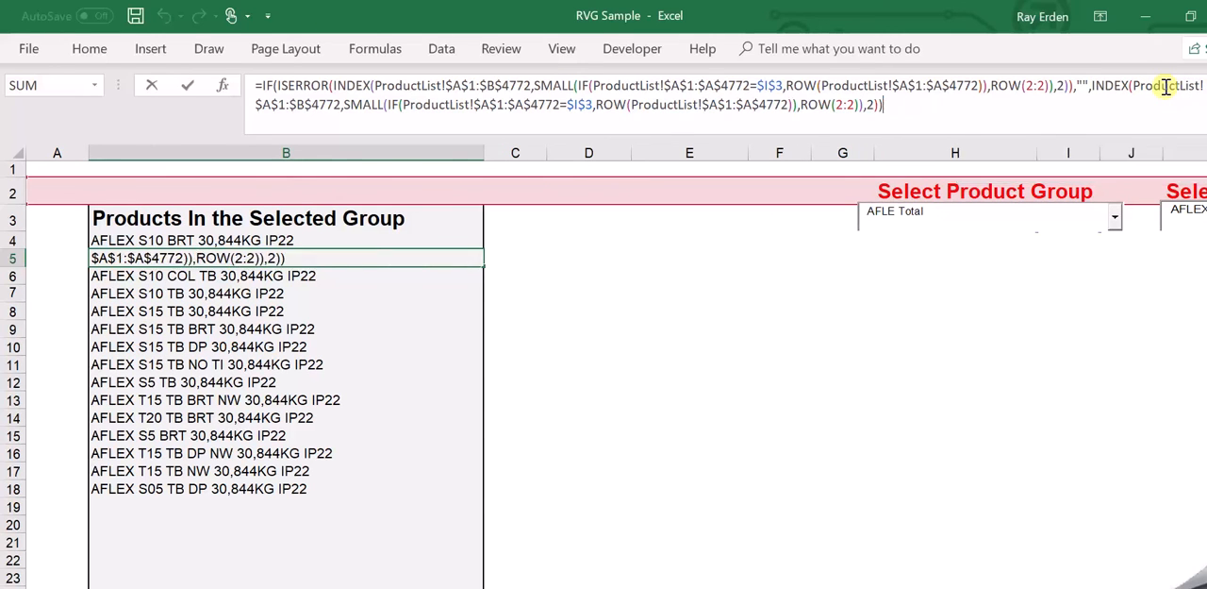
key(Left)
key(Left)
key(Left)
key(Left)
key(Left)
key(Left)
key(Left)
key(Left)
key(Left)
key(Left)
key(Left)
key(Left)
key(Left)
key(Left)
key(Left)
key(Left)
key(Left)
key(Left)
key(Left)
key(Left)
key(Left)
key(Left)
key(Left)
key(Left)
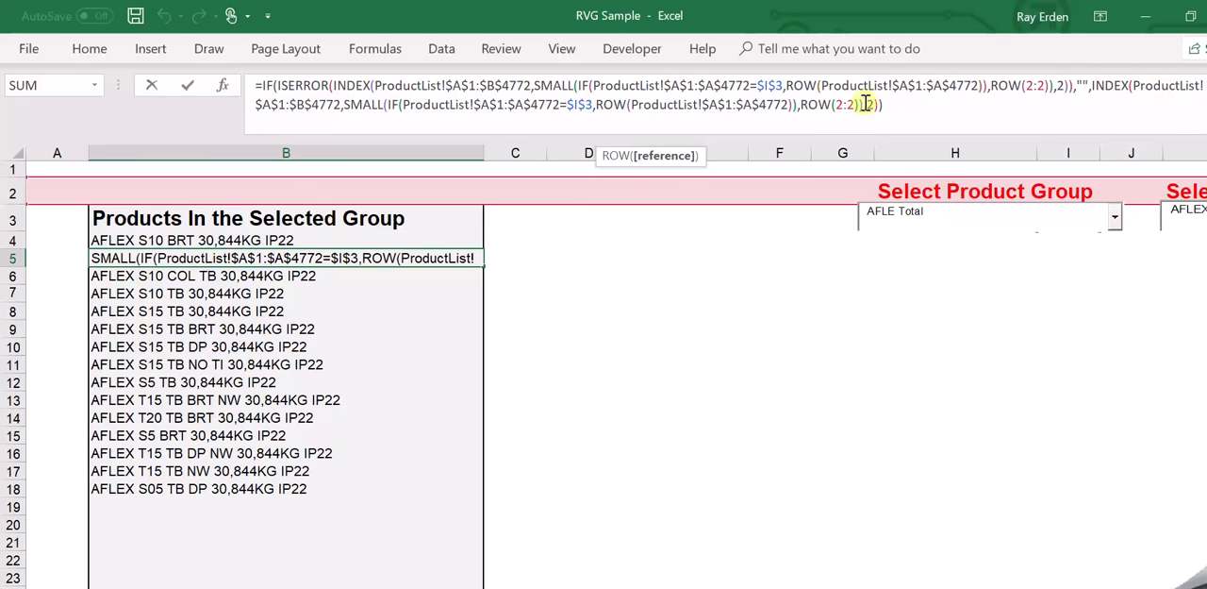
Examine the IF inside the second SMALL, from the ProductList!$A$1:$A$4772=$I$3 test to its ROW argument.
click(425, 107)
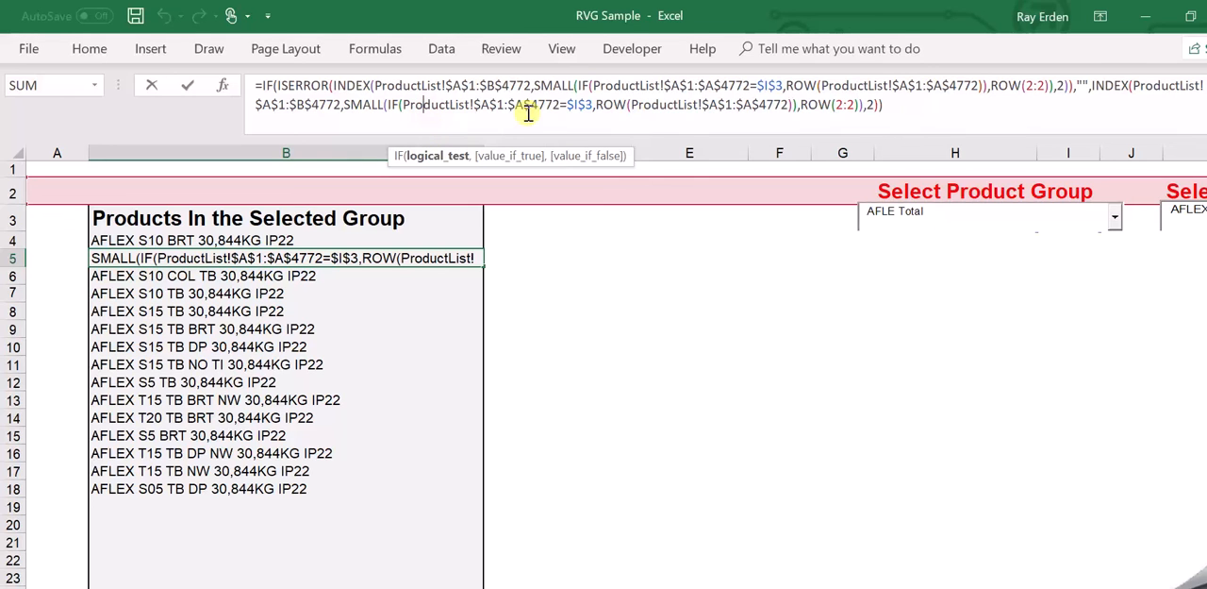
key(Right)
key(Right)
key(Right)
key(Right)
key(Right)
key(Right)
key(Right)
key(Right)
key(Right)
key(Right)
key(Right)
key(Right)
key(Right)
key(Right)
key(Right)
key(Right)
key(Right)
key(Right)
key(Right)
key(Right)
key(Right)
key(Right)
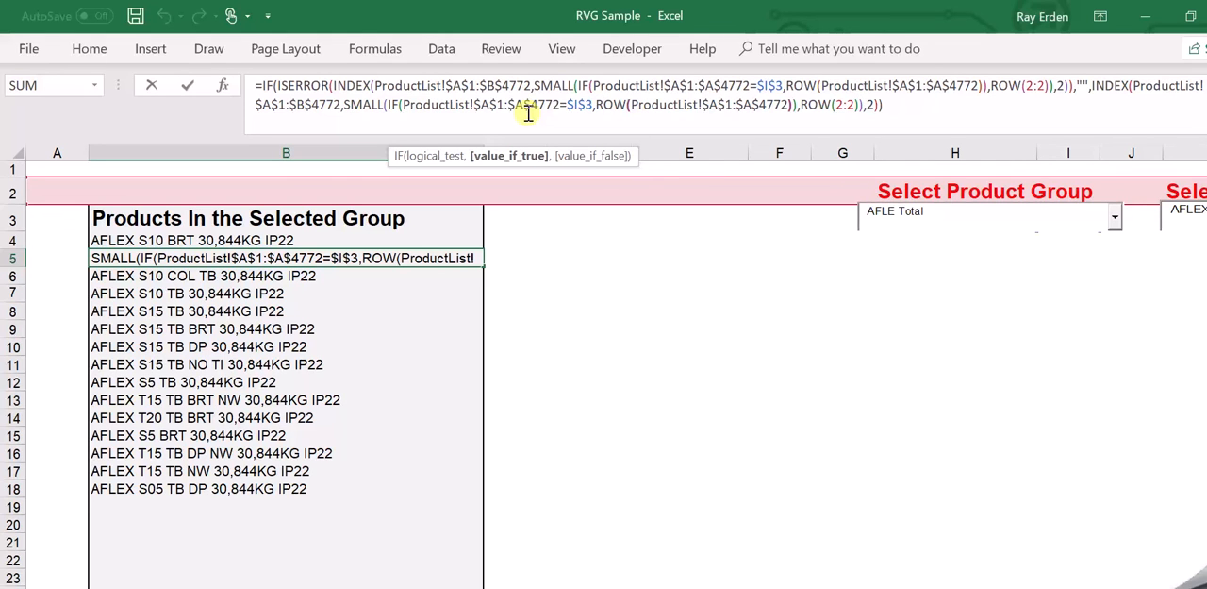
key(Right)
key(Right)
key(Right)
key(Right)
key(Right)
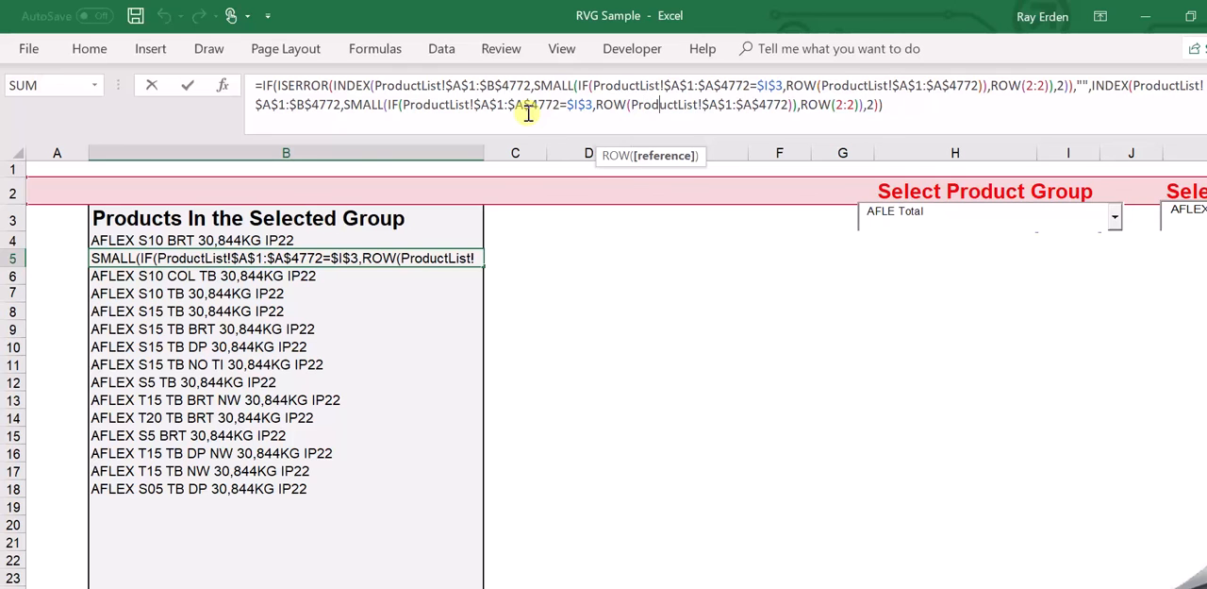
Examine the closing ROW(2:2) and column number 2 arguments of the B5 formula, and finish editing it as an array formula.
key(Right)
key(Right)
key(Right)
key(Right)
key(Right)
key(Right)
key(Right)
key(Right)
key(Right)
key(Right)
key(Right)
key(Right)
key(Right)
key(Right)
key(Right)
key(Right)
key(Right)
key(Right)
key(Right)
key(Right)
key(Right)
key(Right)
key(Right)
key(Right)
key(Right)
key(Right)
key(Right)
key(Right)
key(Right)
key(Right)
key(Right)
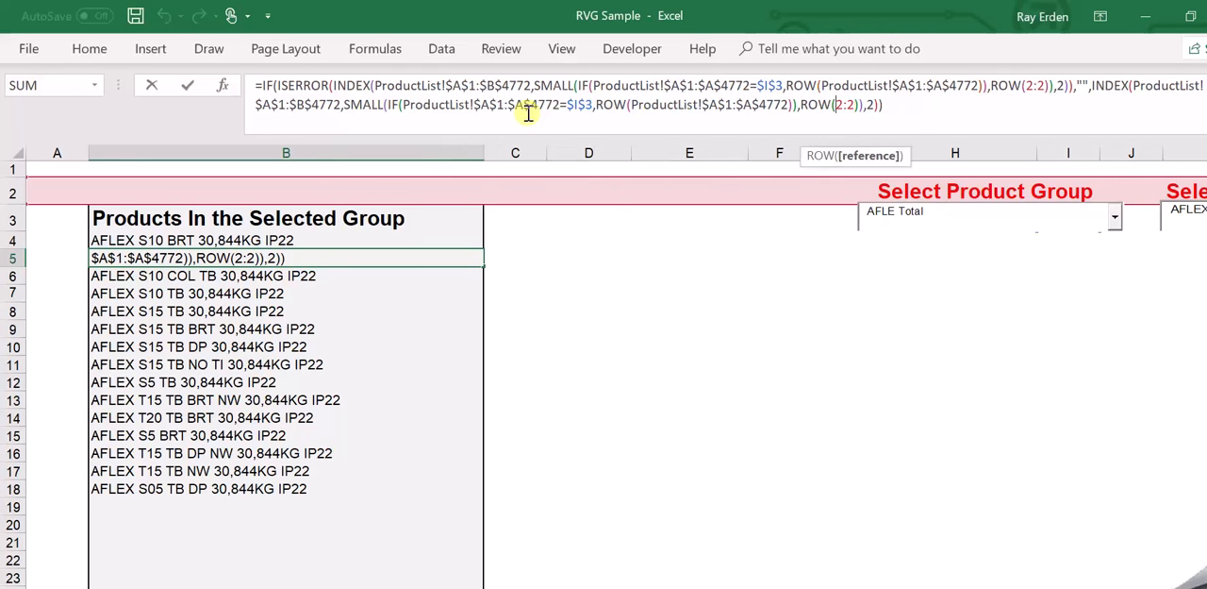
key(Right)
key(Right)
key(Right)
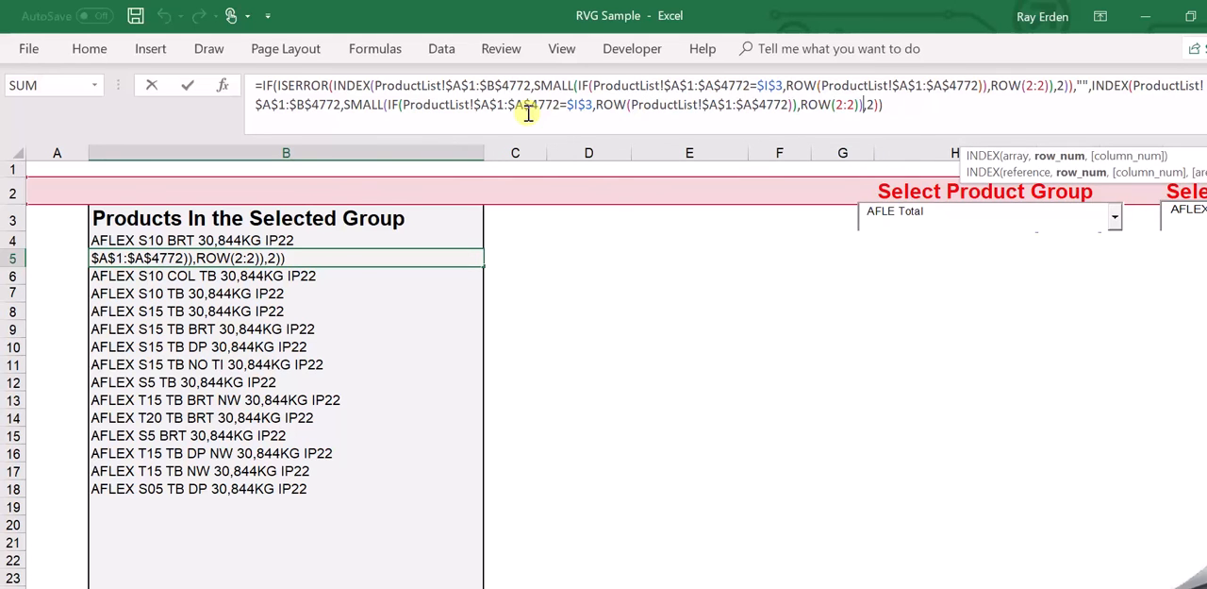
key(Right)
key(Right)
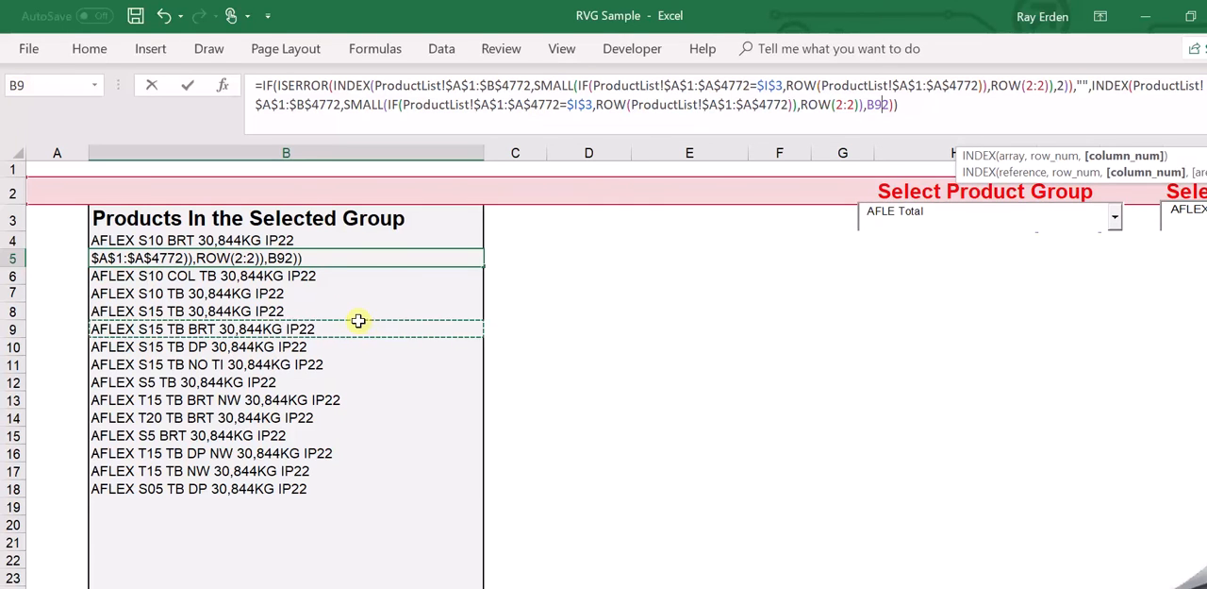
key(ctrl+shift+Return)
key(Down)
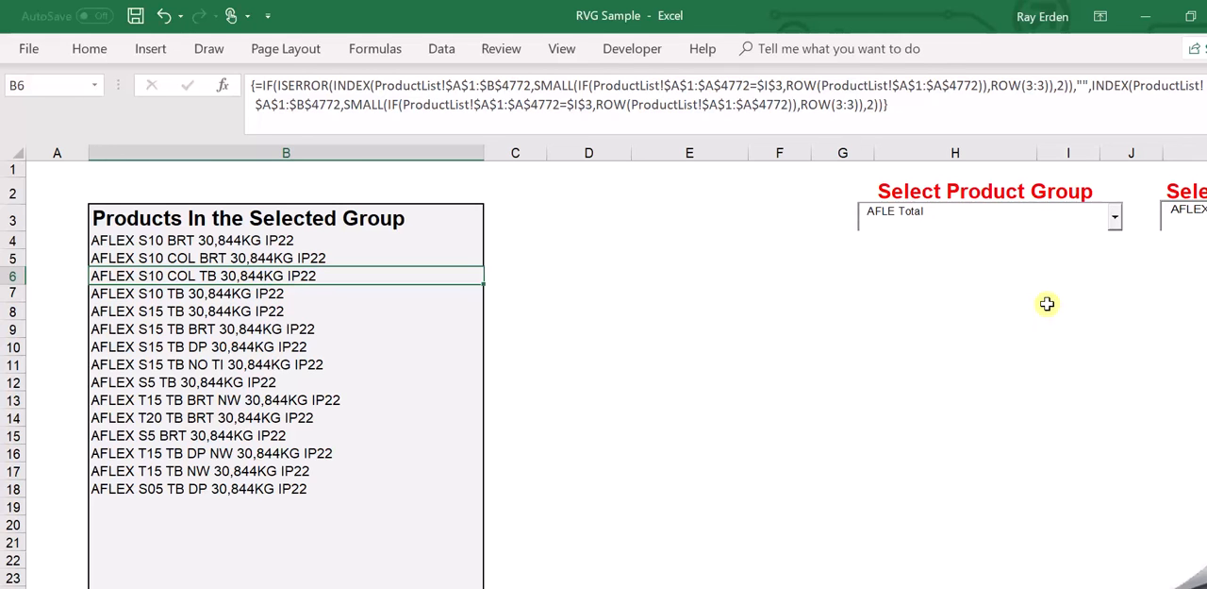
Select ATEX Total as the product group and view the dependent list of individual products.
click(1114, 218)
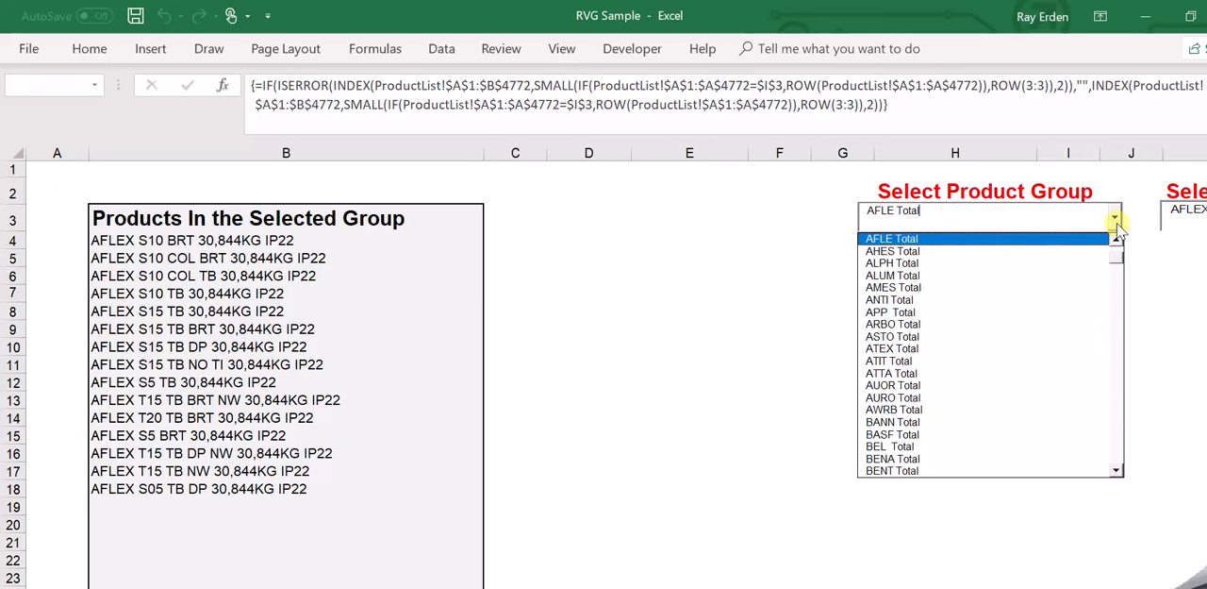
click(904, 349)
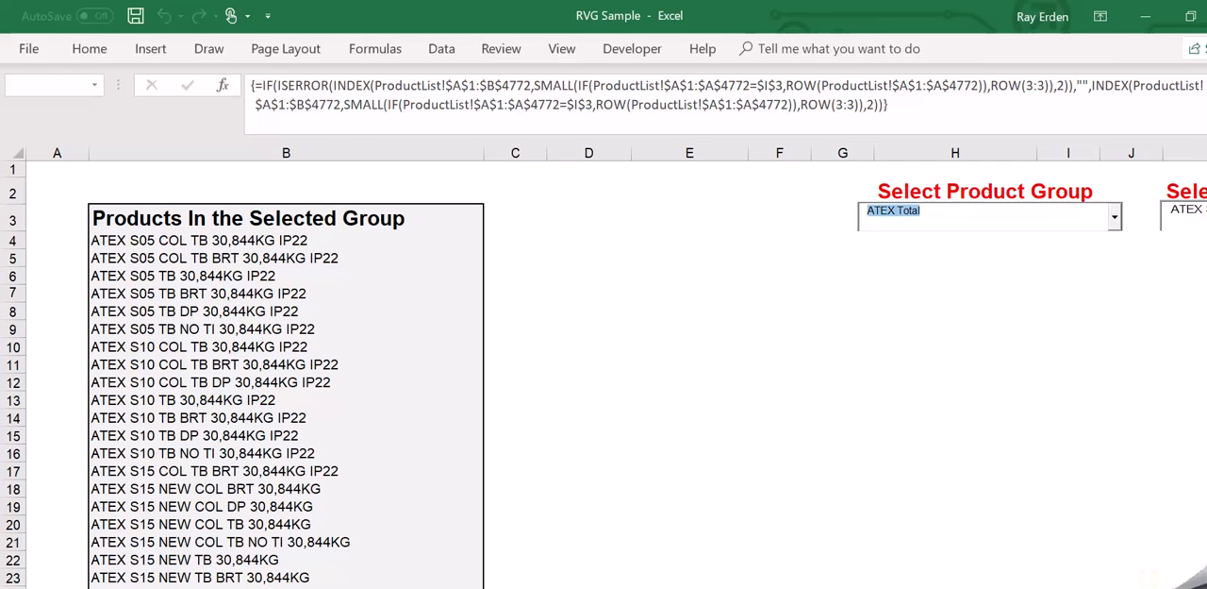
scroll(621, 367, right, 1)
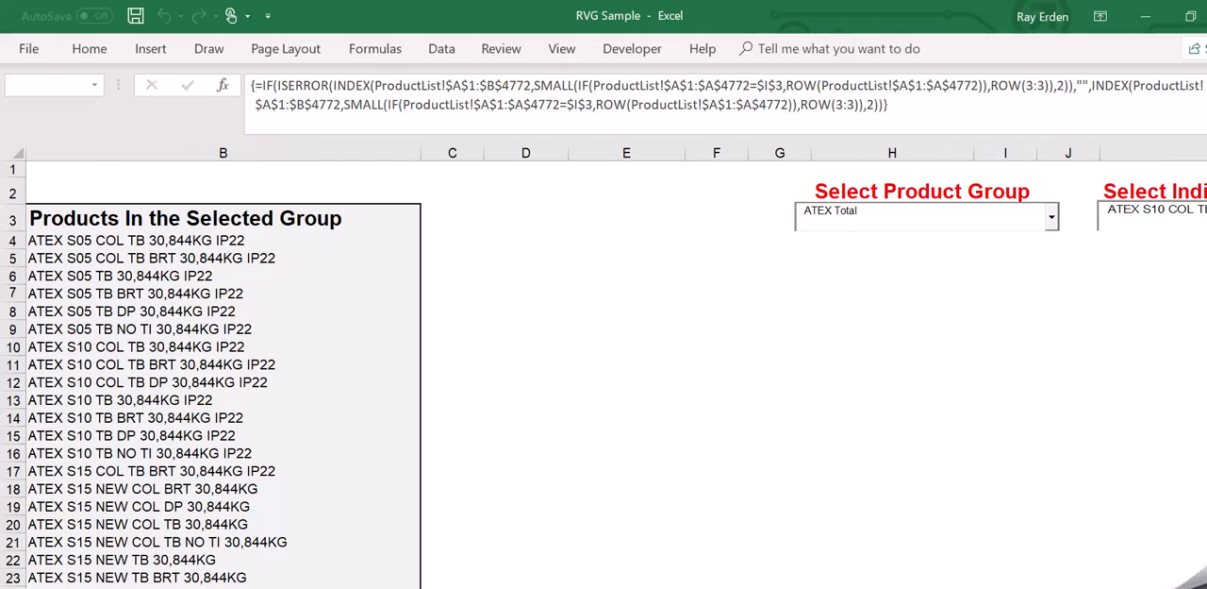
scroll(604, 368, right, 1)
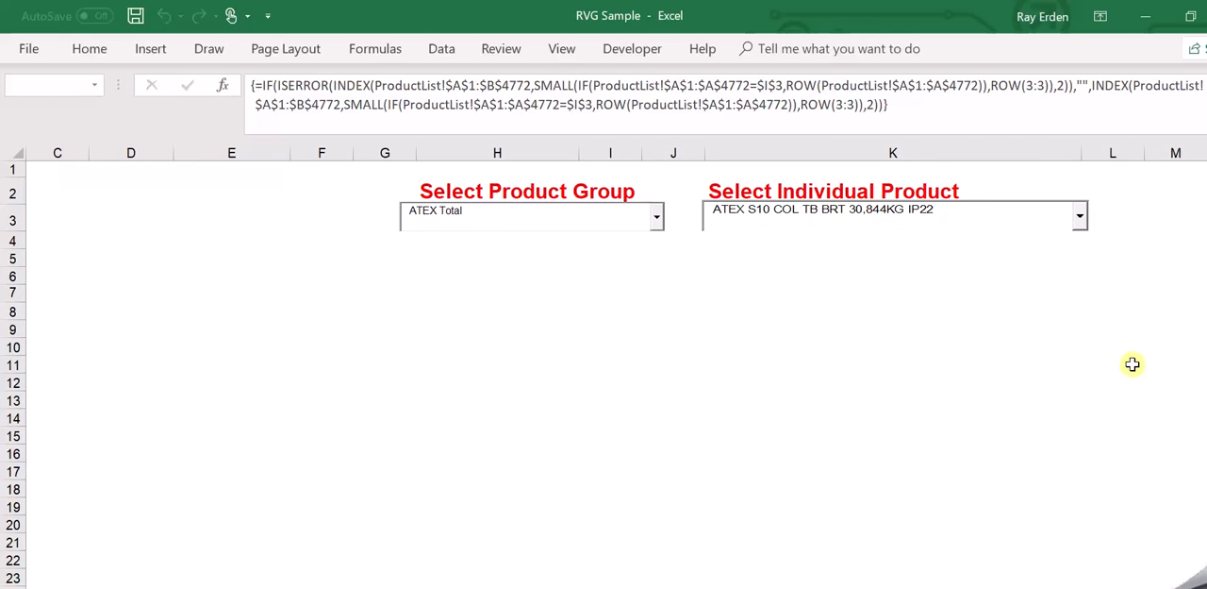
click(1081, 218)
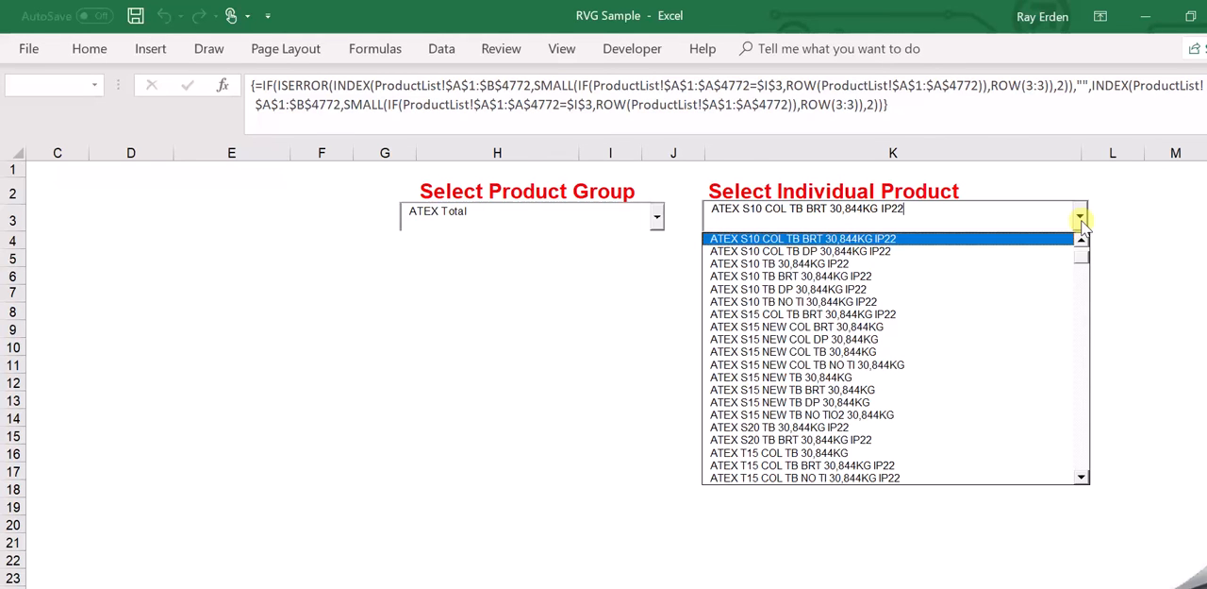
click(1080, 218)
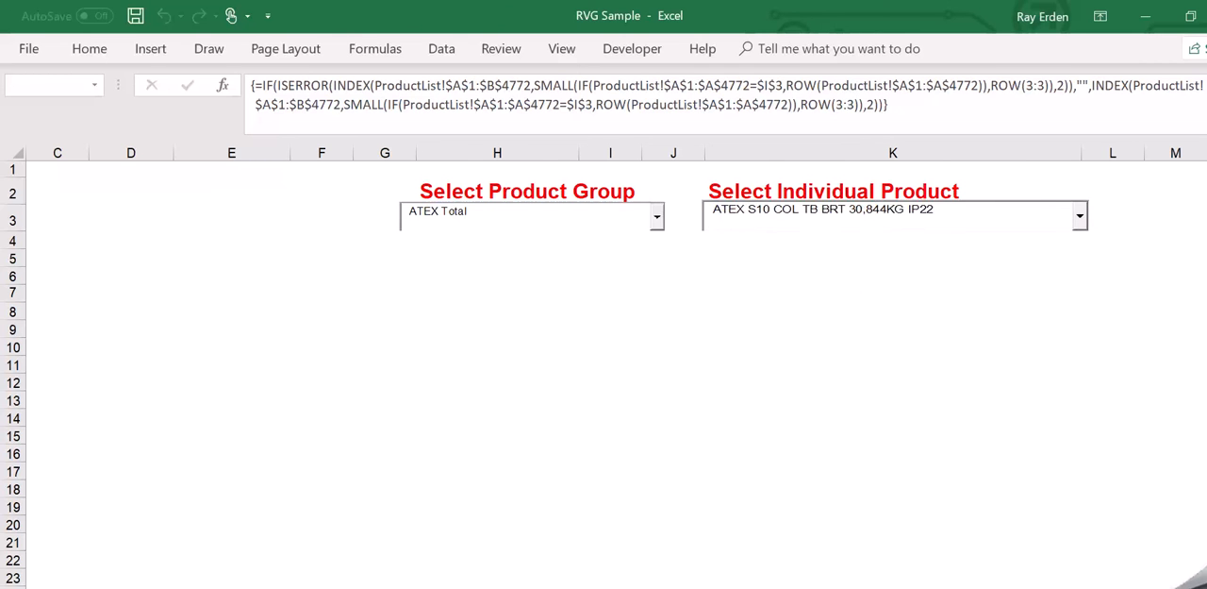
Compare the array formulas in cells B4 to B6 beneath the Products In the Selected Group heading.
scroll(617, 375, left, 2)
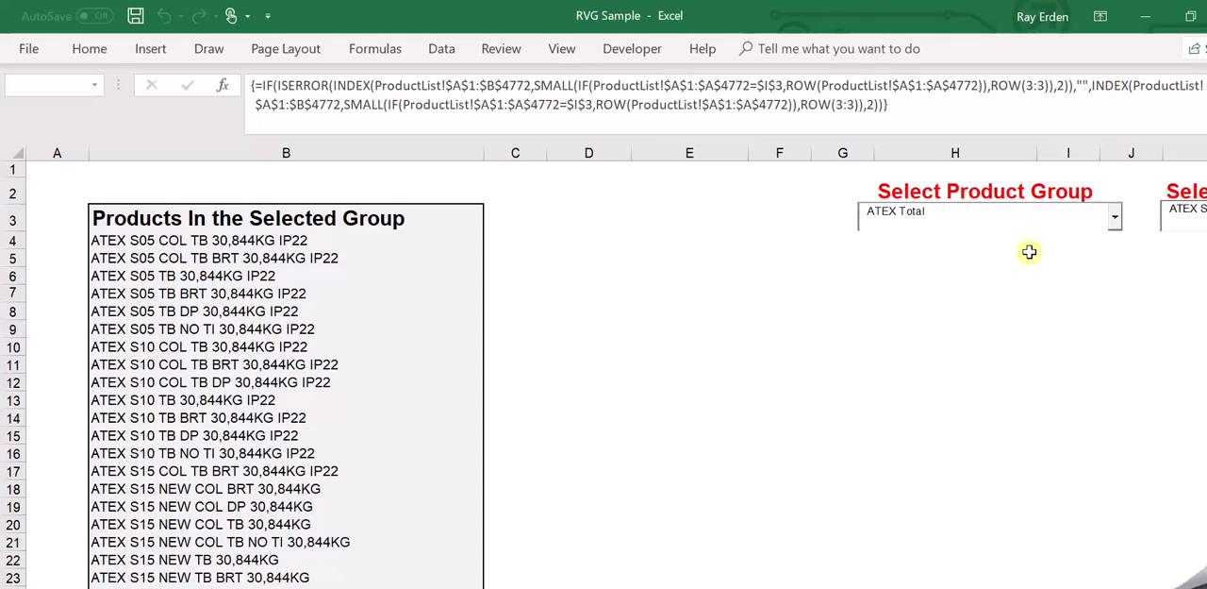
click(186, 277)
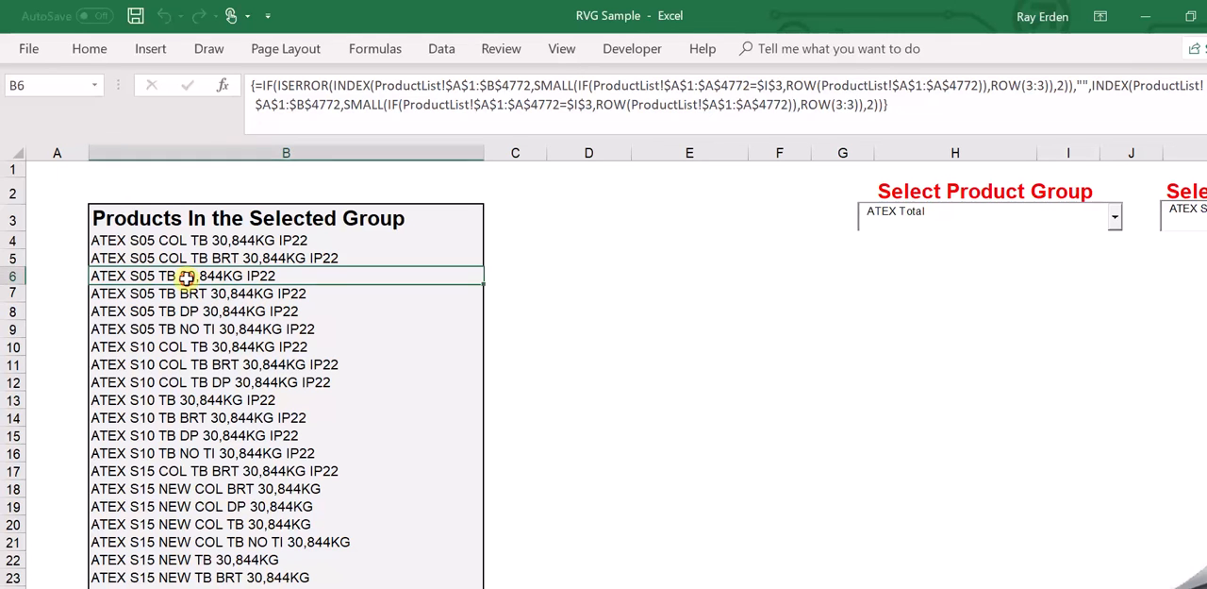
key(Up)
key(Up)
key(Up)
key(Up)
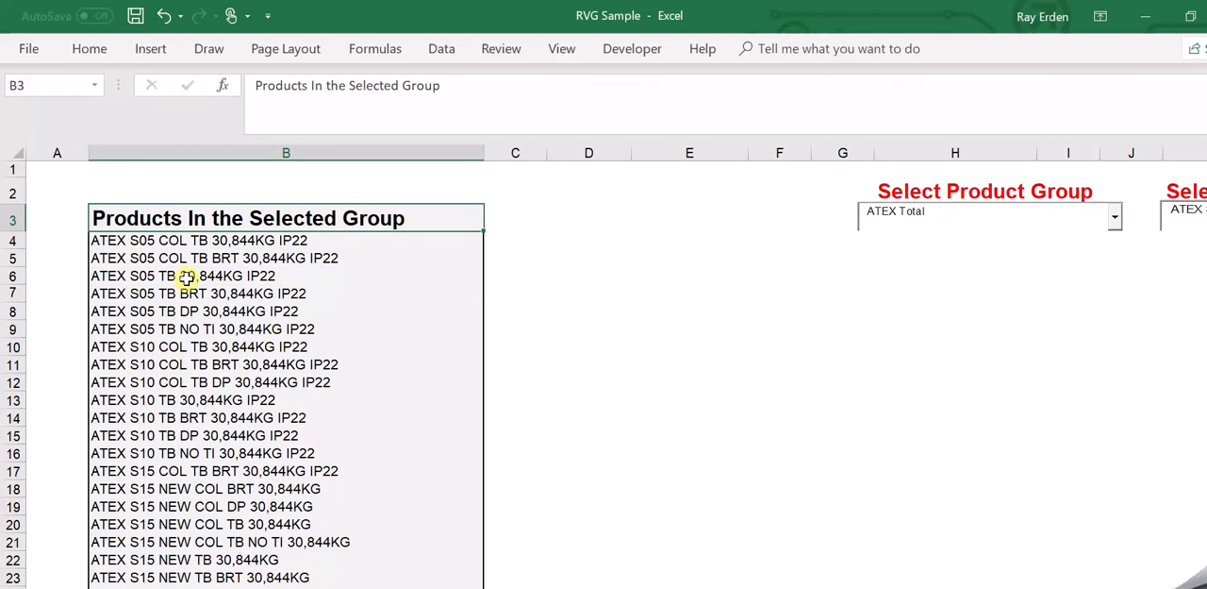
key(Down)
key(Down)
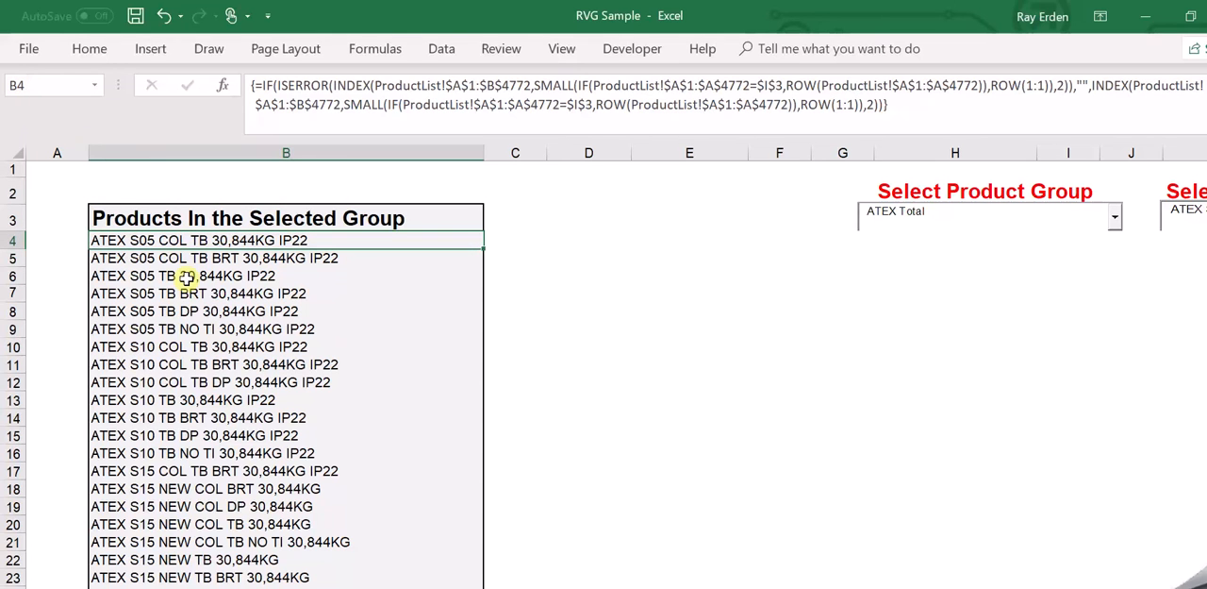